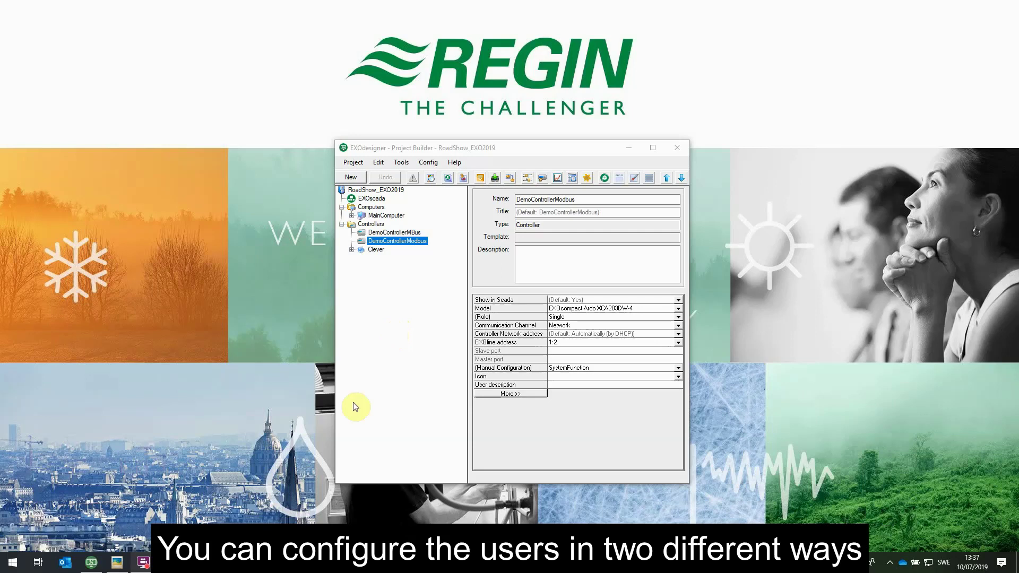
Bring Chrome, showing the DemoControllerModbus User Management page, to the front
left_click(169, 567)
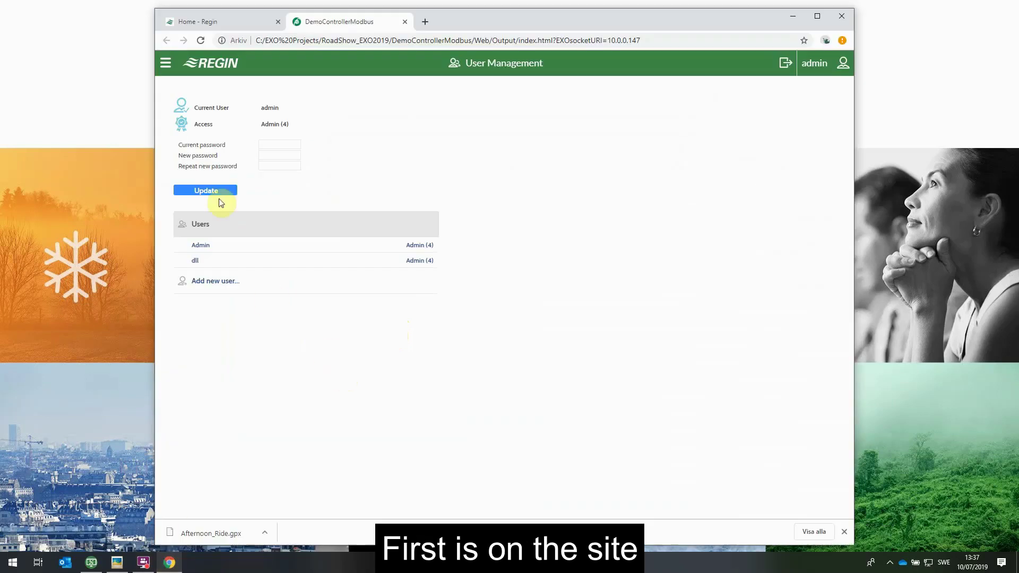
Check the controller web's site menu, then minimize Chrome to return to EXOdesigner
left_click(168, 65)
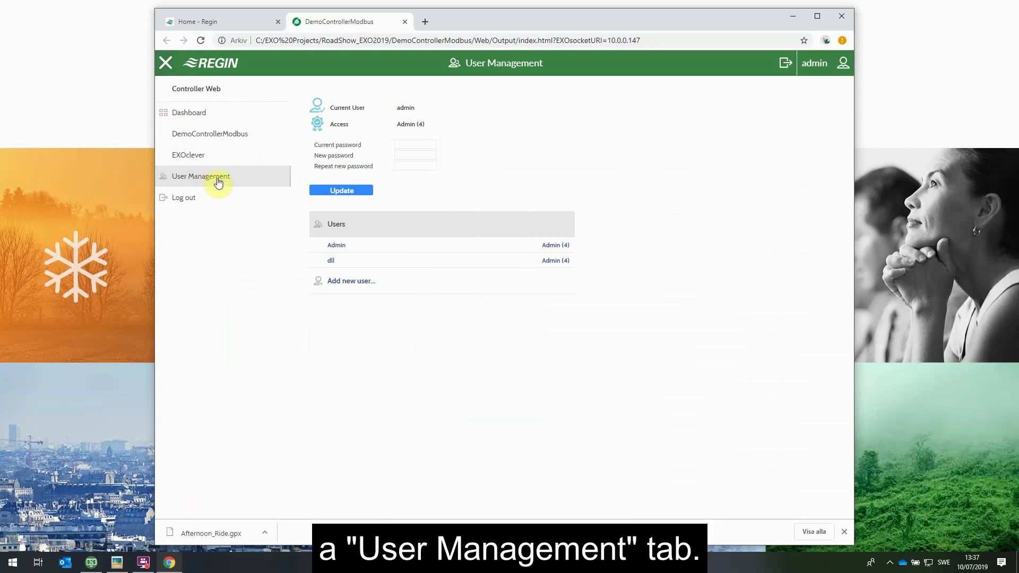
left_click(165, 66)
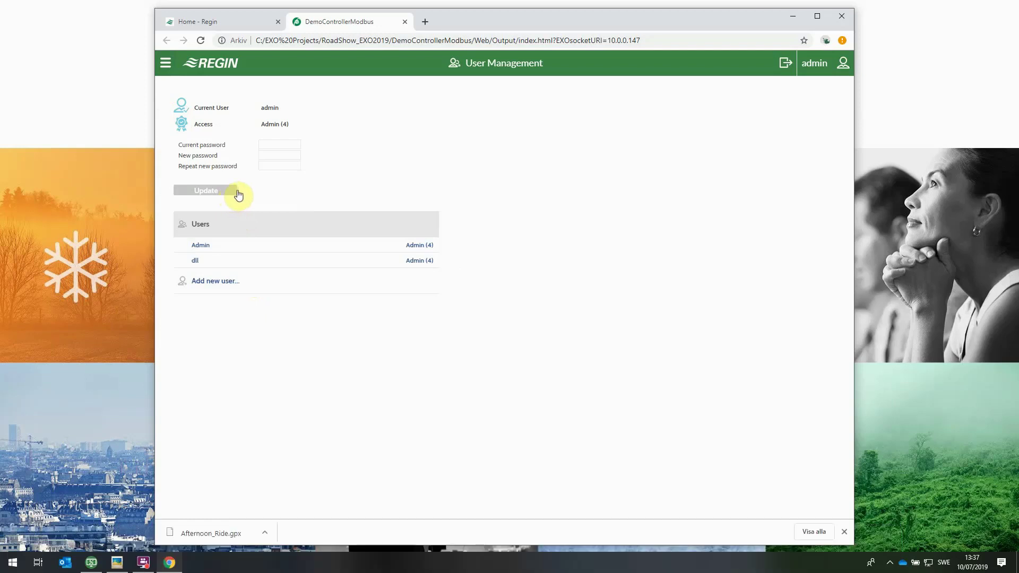
left_click(793, 16)
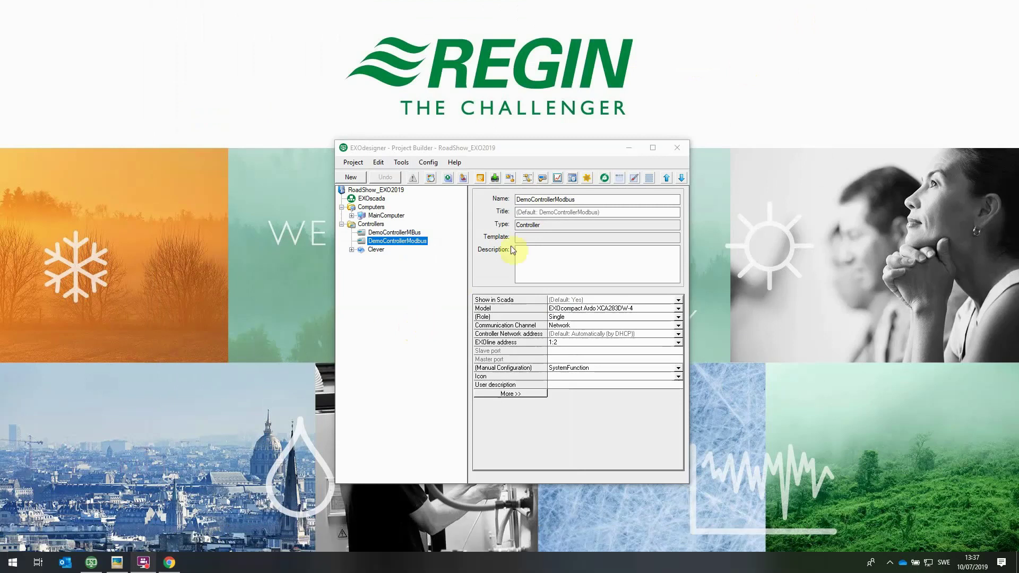
Open the DemoControllerModbus Web editor, centre it, and display the Admin user's properties
left_click(604, 179)
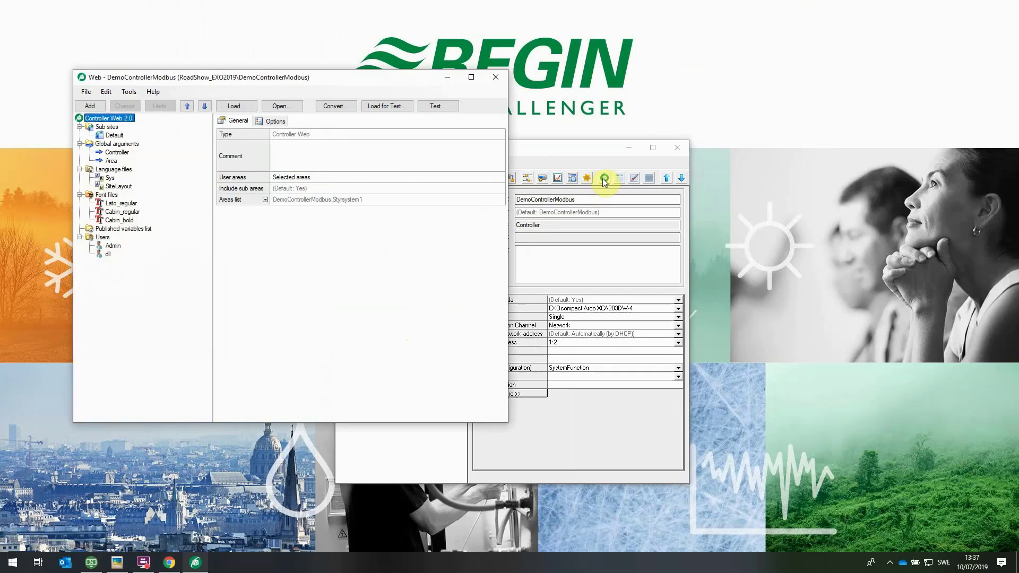
left_click_drag(364, 75, 581, 137)
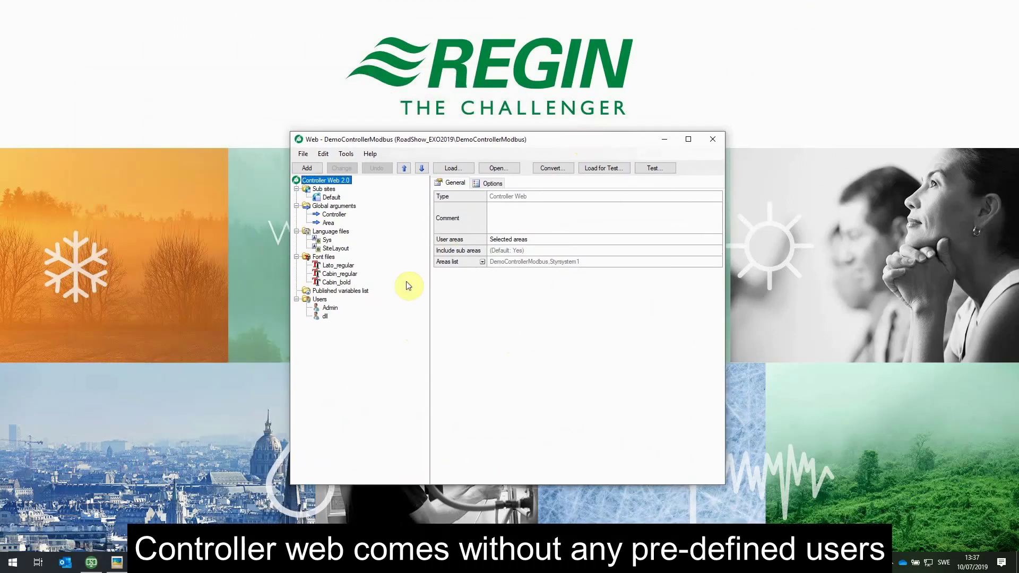
left_click(323, 300)
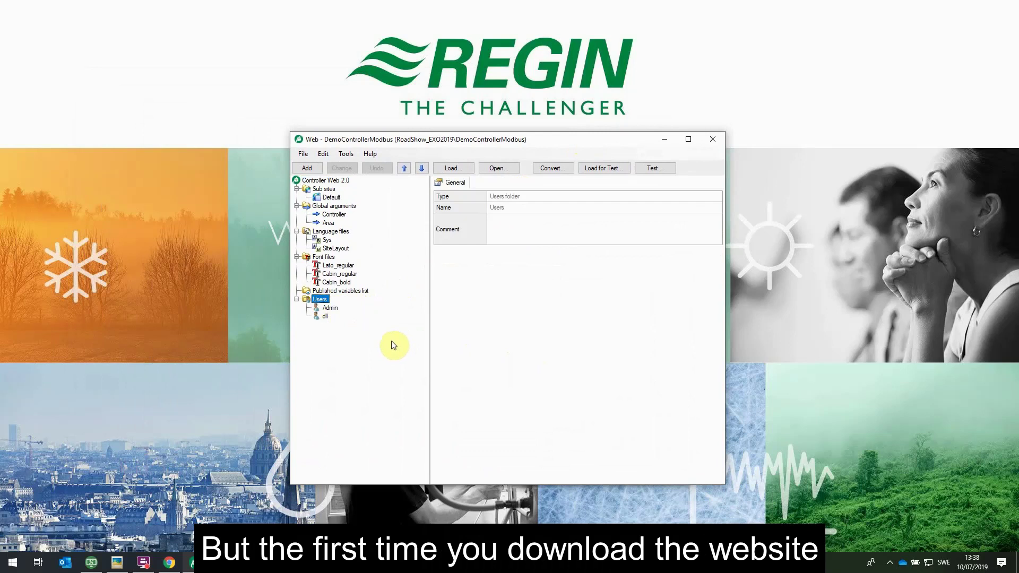
left_click(336, 310)
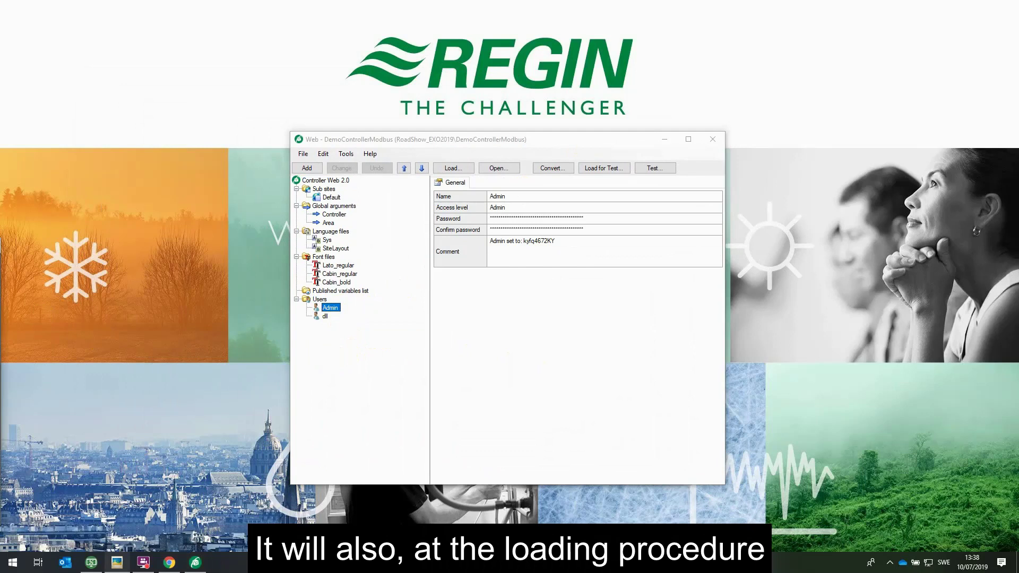
left_click_drag(227, 278, 608, 201)
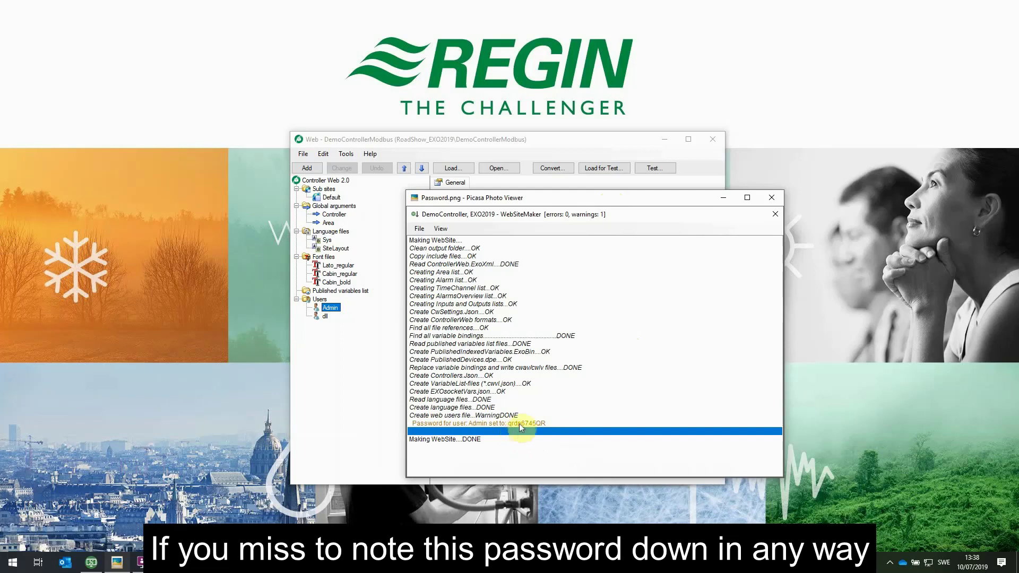
left_click(566, 198)
key("Escape")
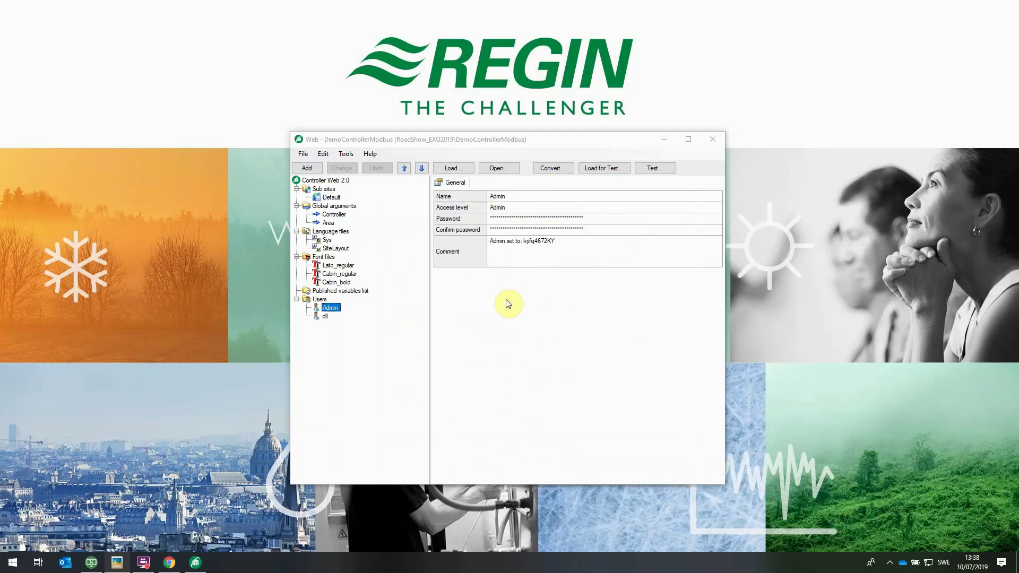
Add a new User item named Demo to the Users folder
left_click(319, 301)
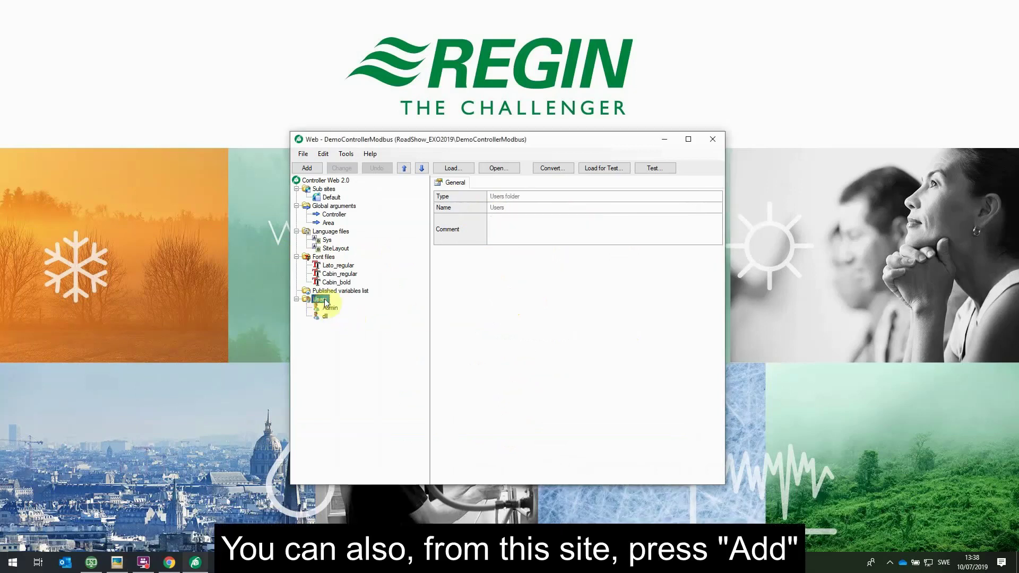
right_click(318, 301)
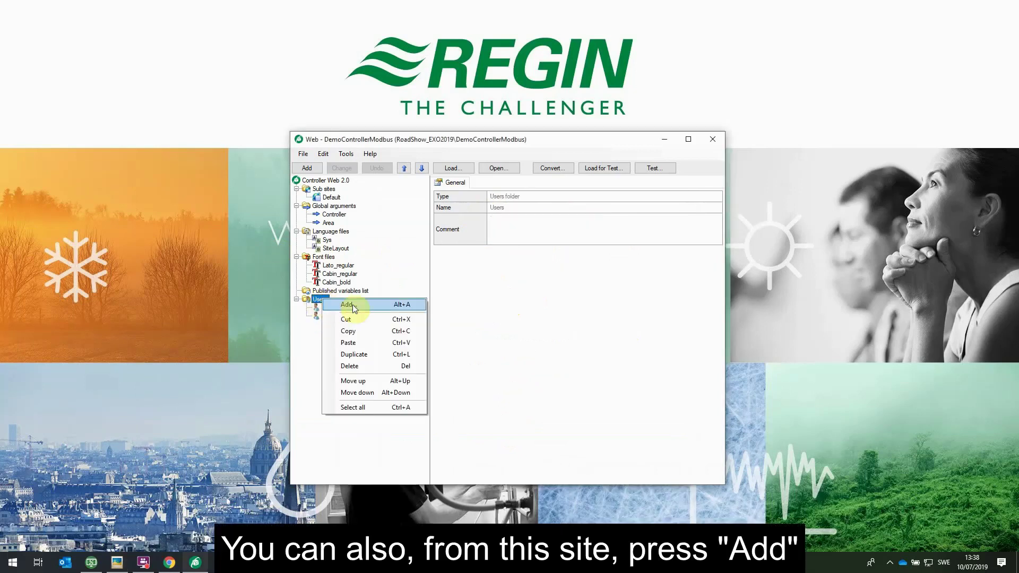
left_click(369, 307)
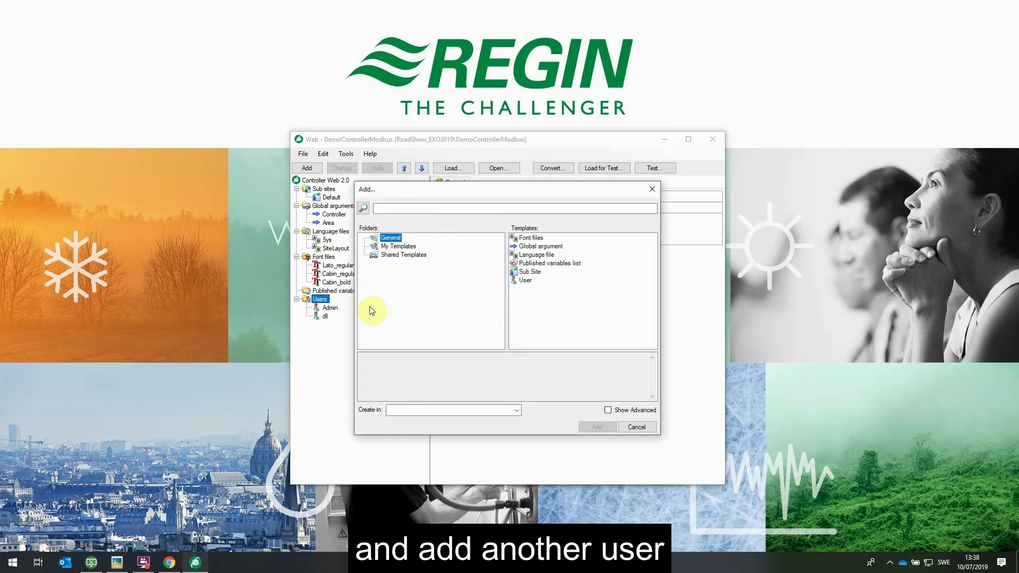
left_click(521, 281)
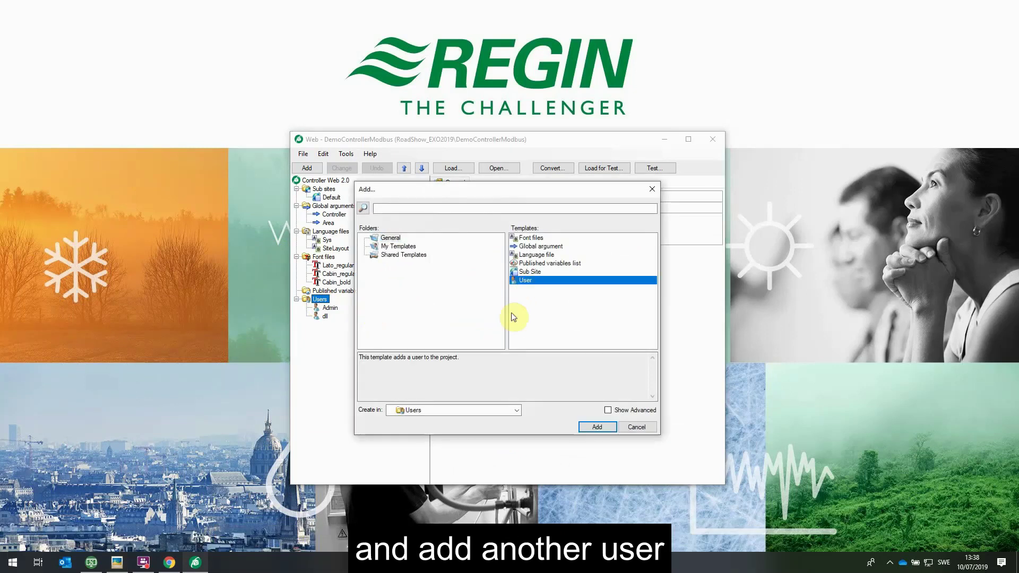
left_click(597, 427)
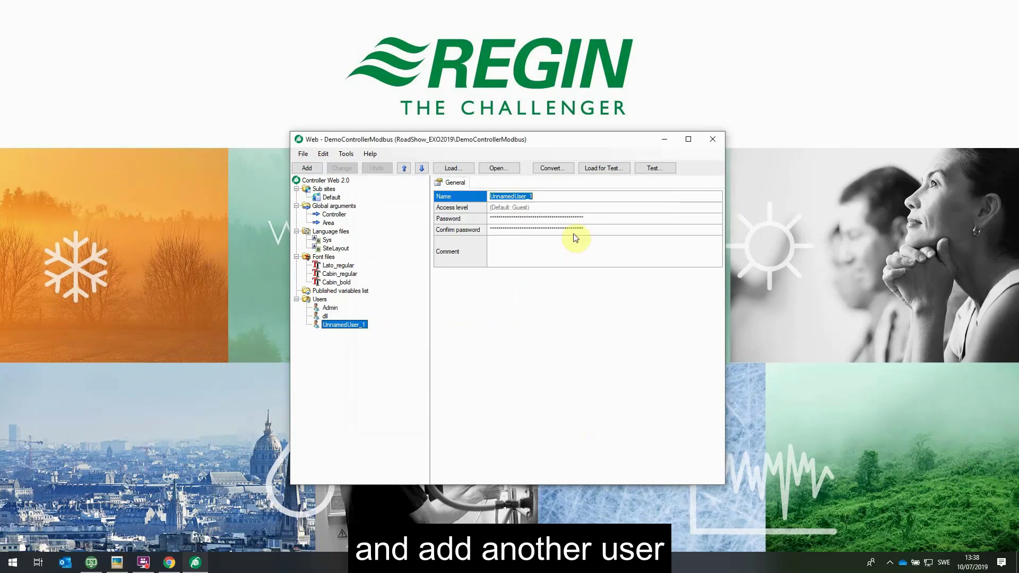
type("Demo")
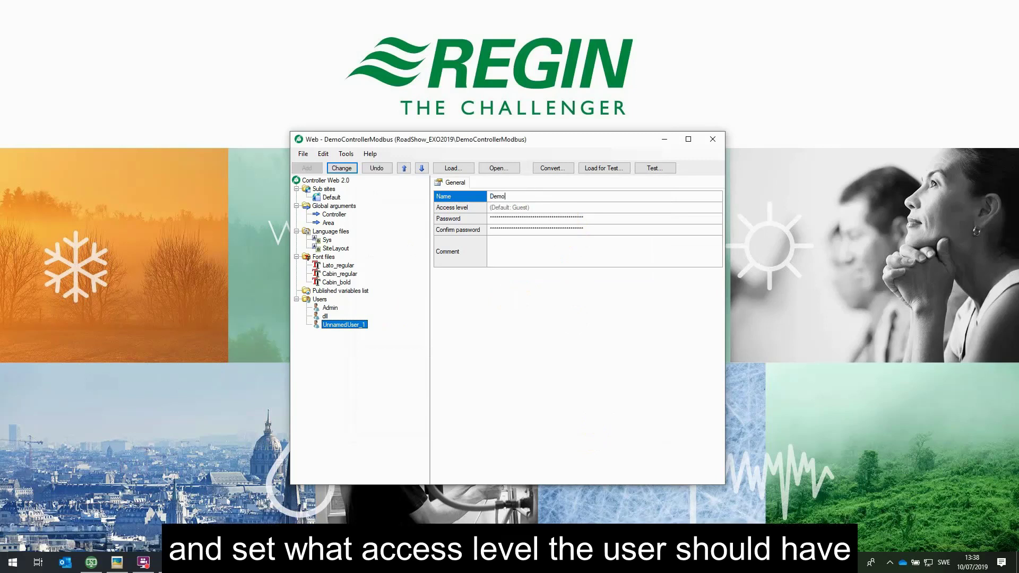
Give Demo the Operator access level, enter and confirm its password, and apply
left_click(680, 207)
left_click(717, 208)
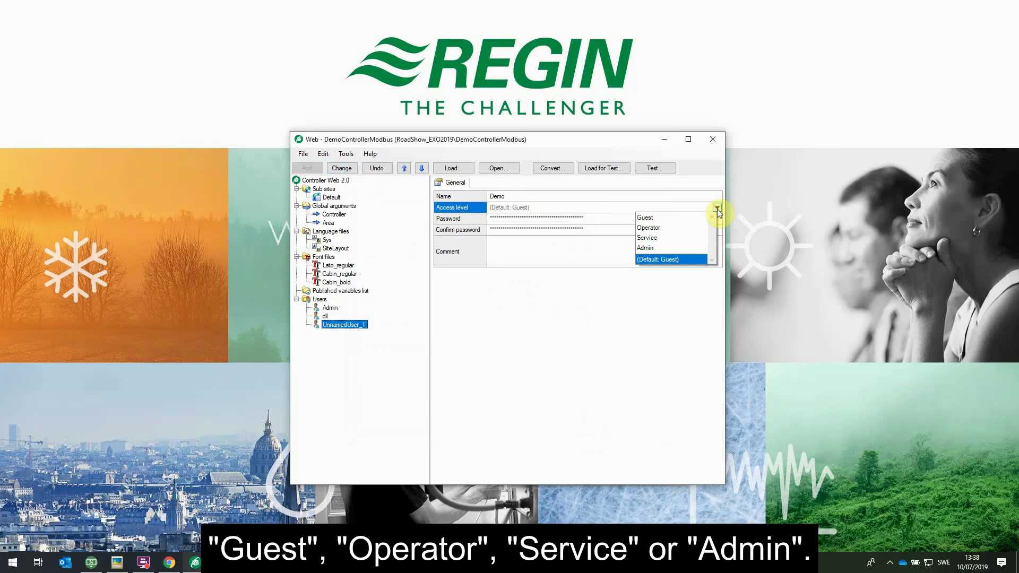
left_click(649, 228)
left_click(593, 217)
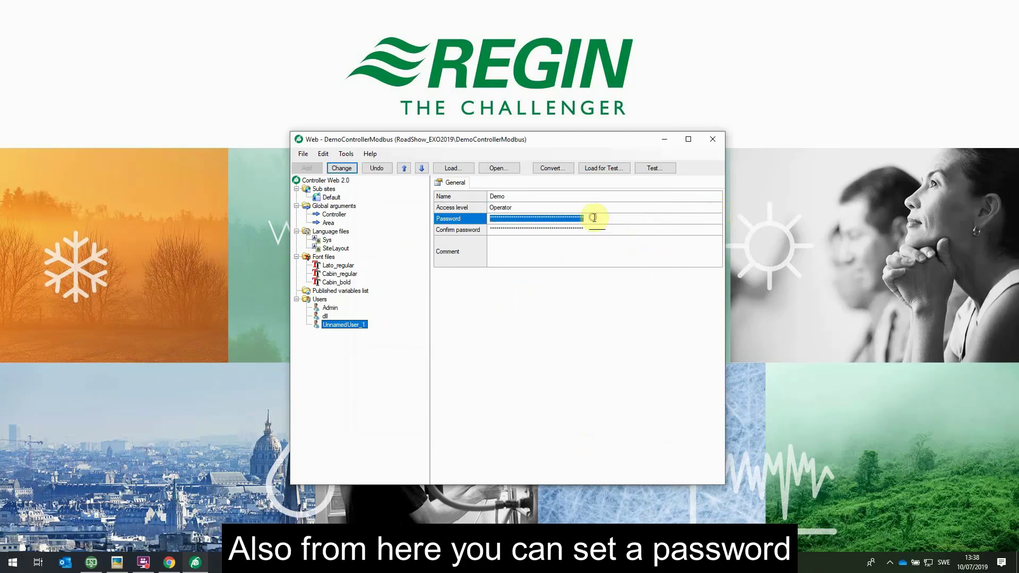
type("12")
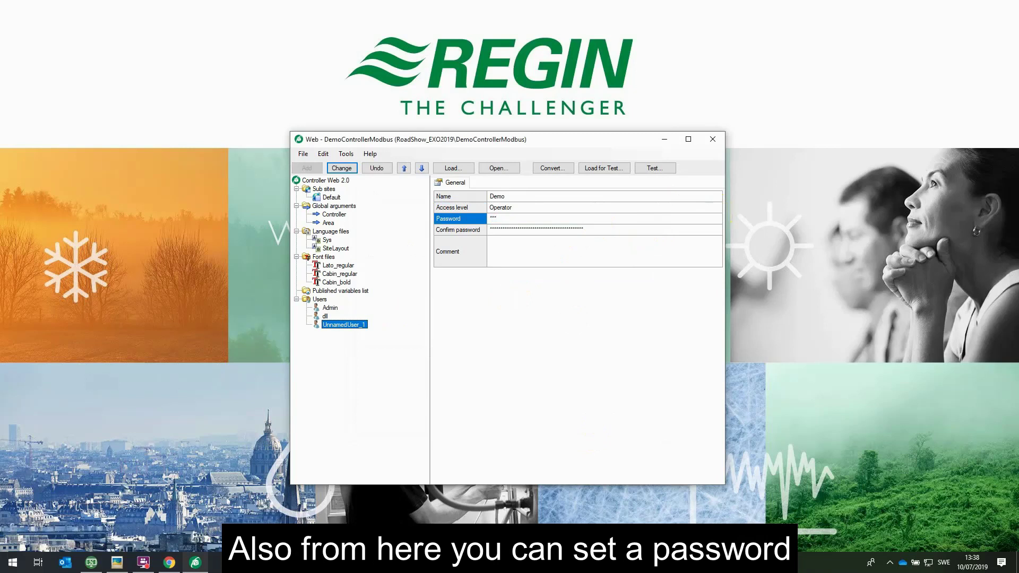
left_click(613, 229)
type("1")
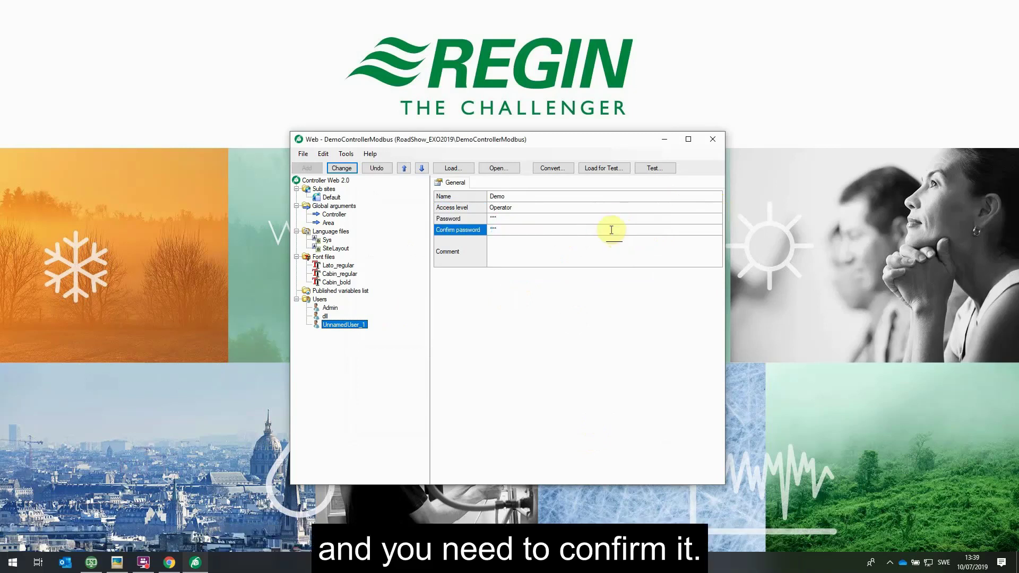
left_click(592, 248)
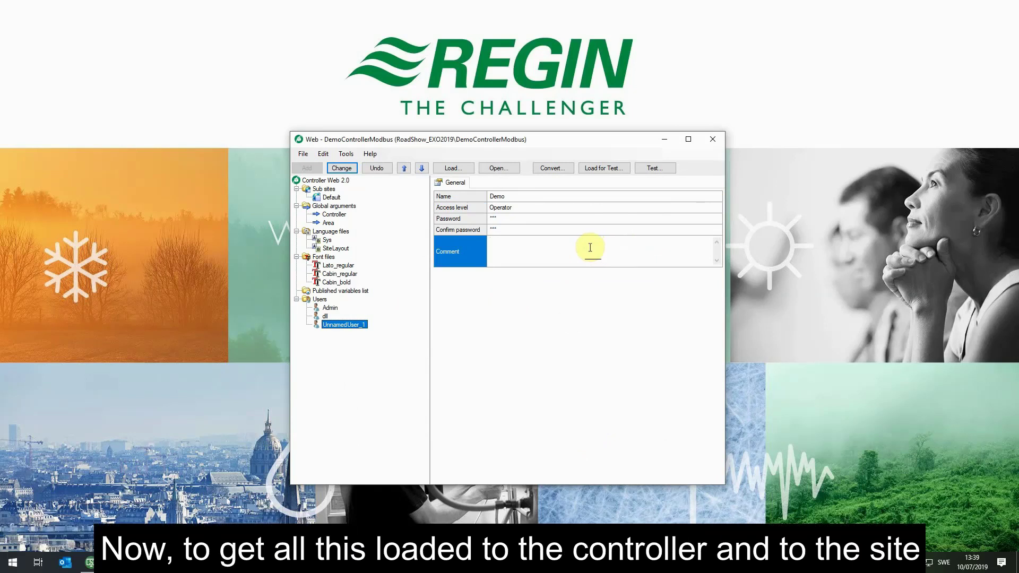
left_click(344, 169)
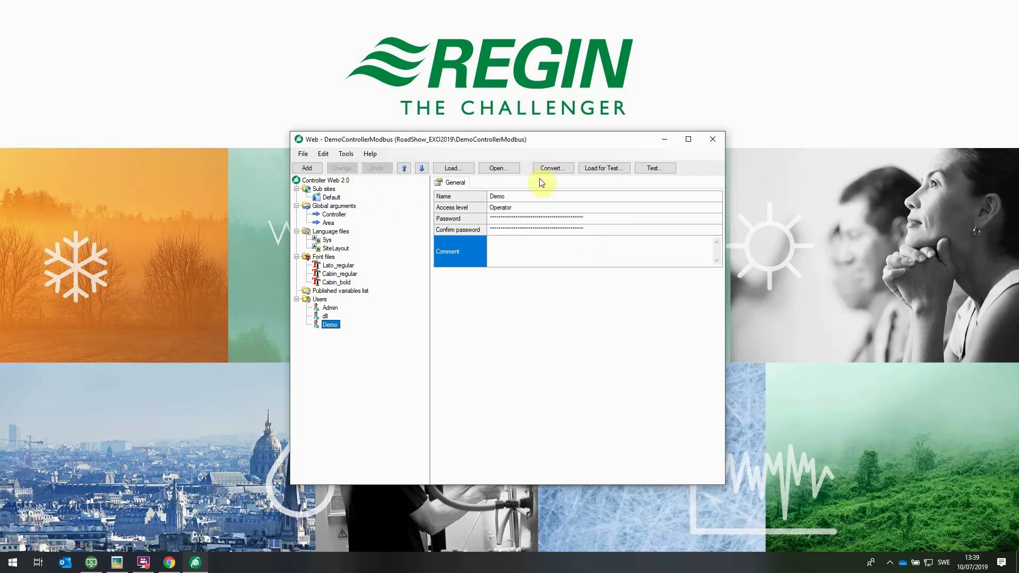
Open the Load for Test dialog for DemoControllerModbus
left_click(603, 174)
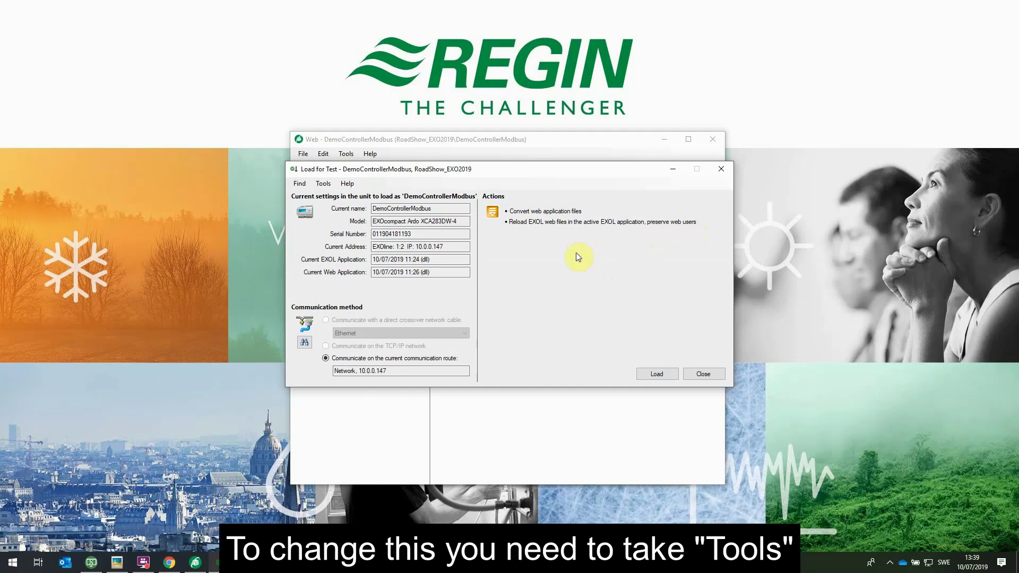
Uncheck Preserve web users in Setup Actions, then load the web files to DemoControllerModbus
left_click(323, 185)
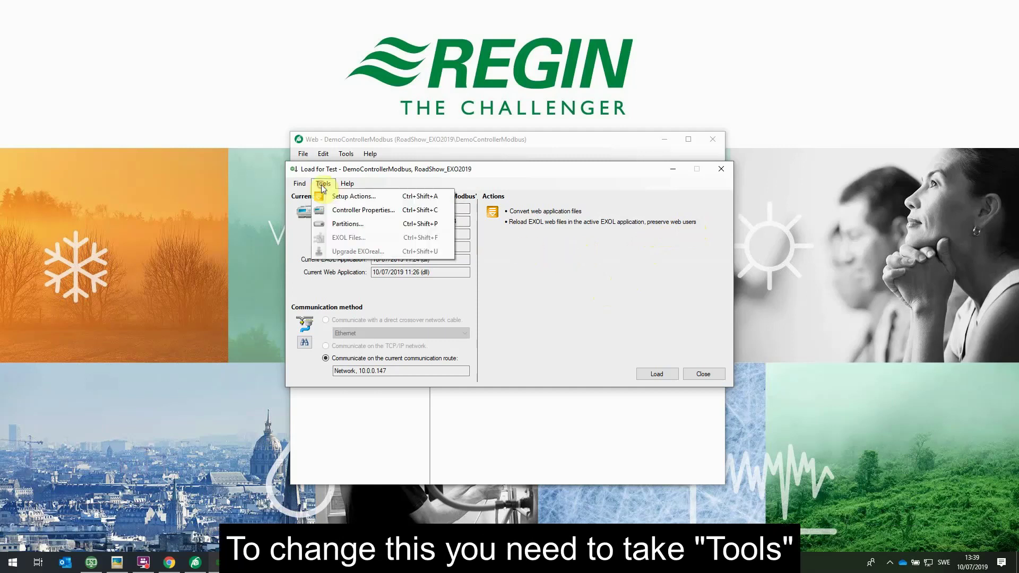
left_click(345, 198)
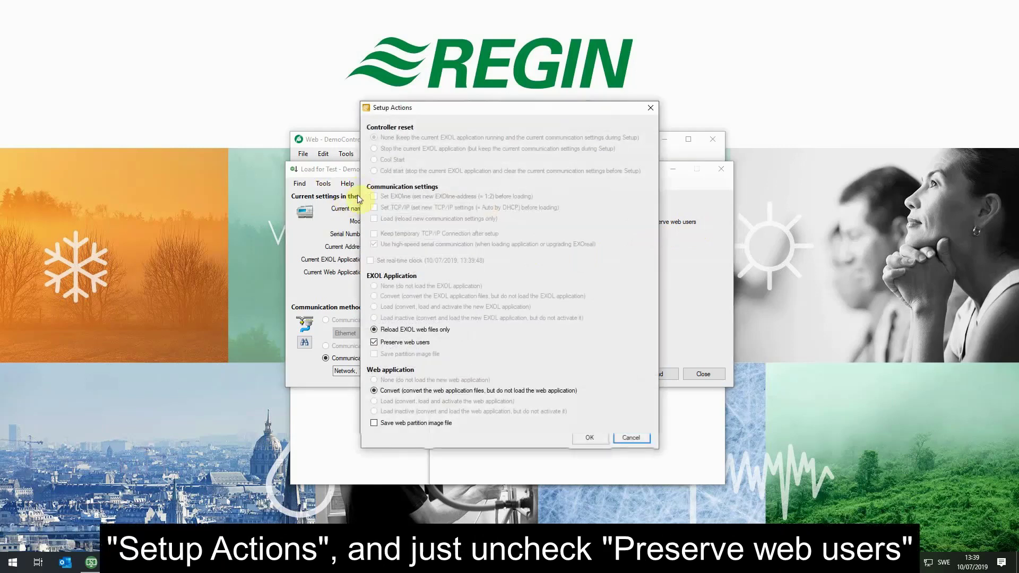
left_click(375, 343)
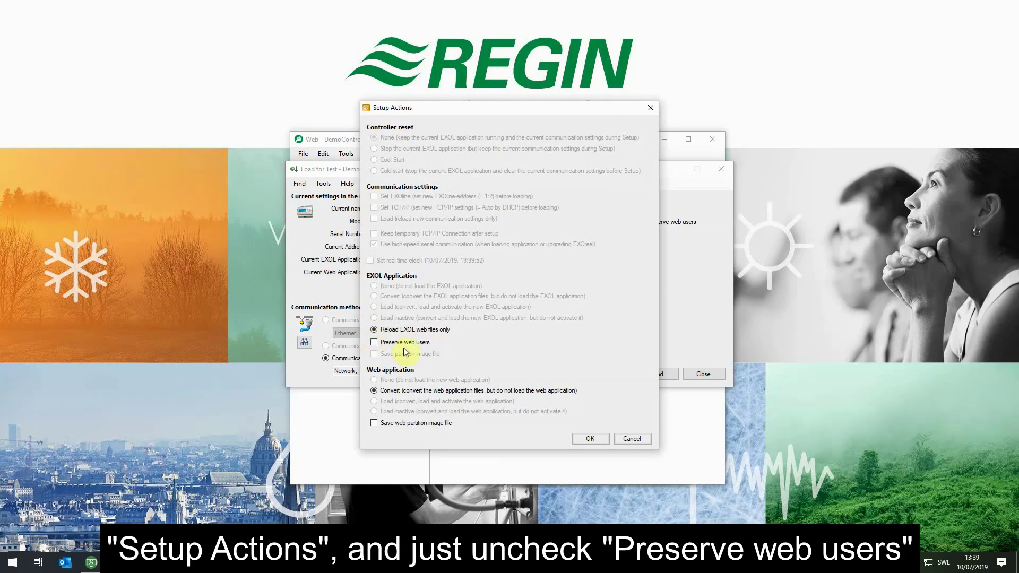
left_click(589, 440)
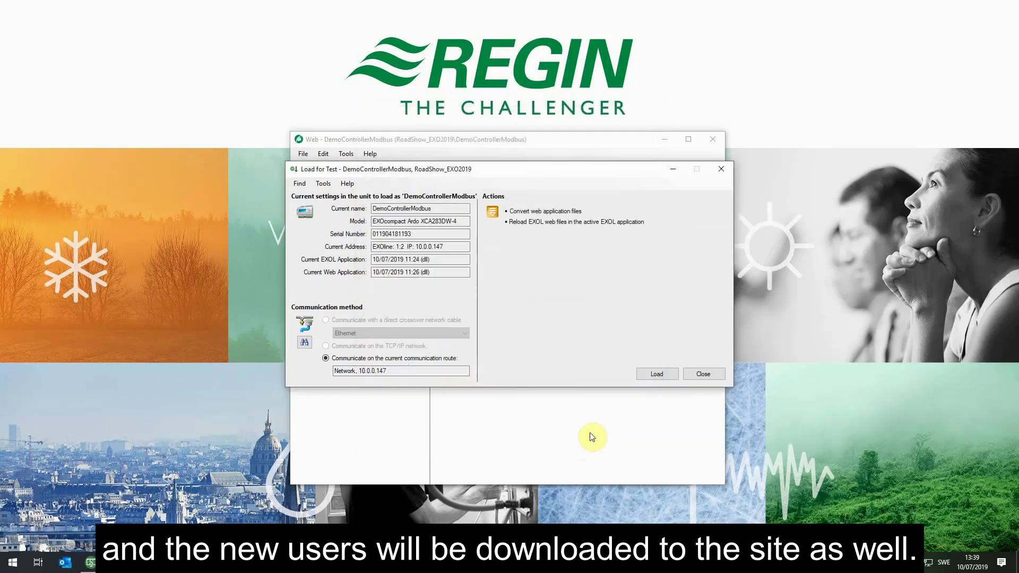
left_click(653, 374)
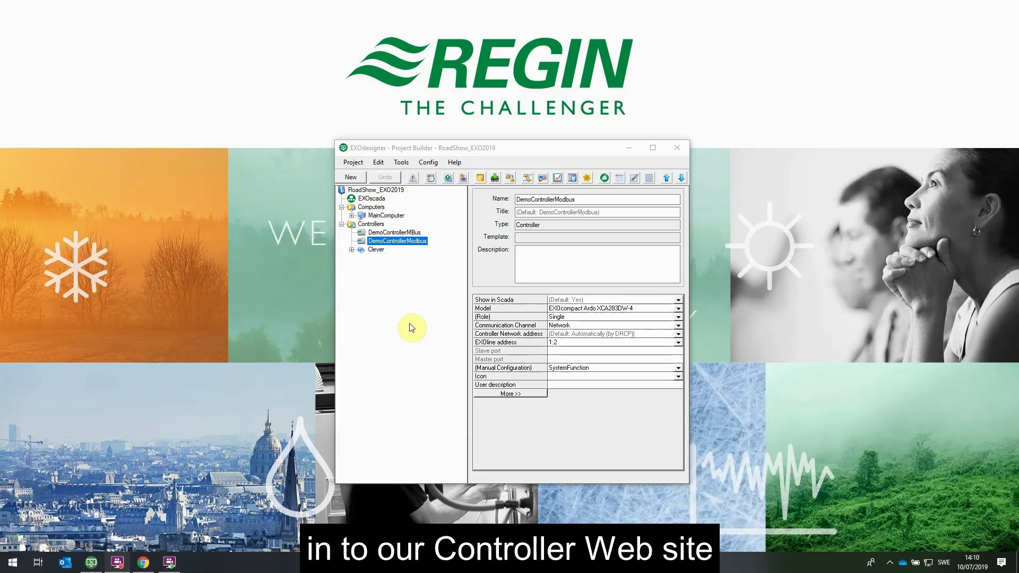
Expand Clever to view Styrsystem1 (EXOclever EC-PU4), then reselect DemoControllerModbus
left_click(353, 250)
left_click(388, 259)
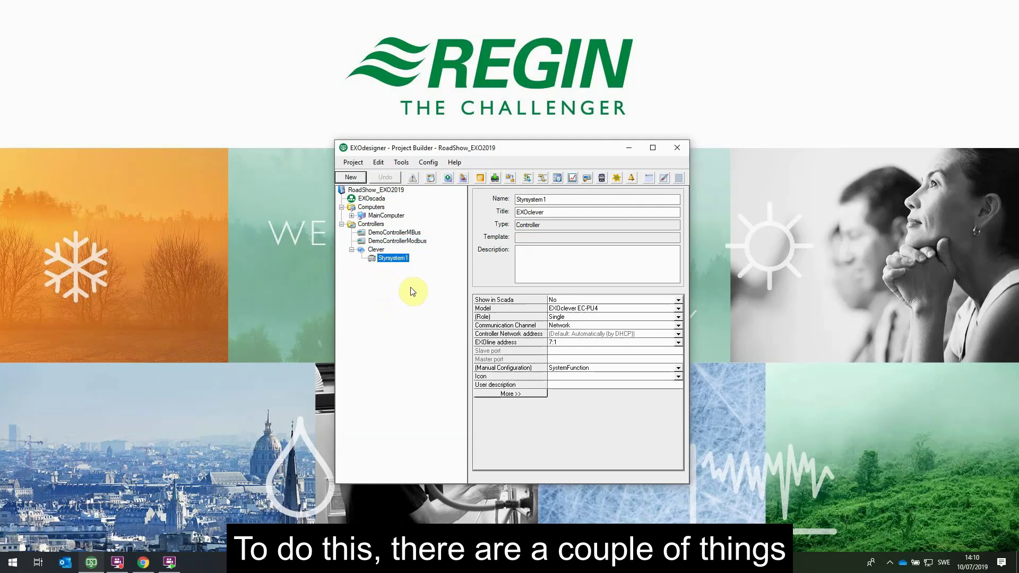
left_click(413, 241)
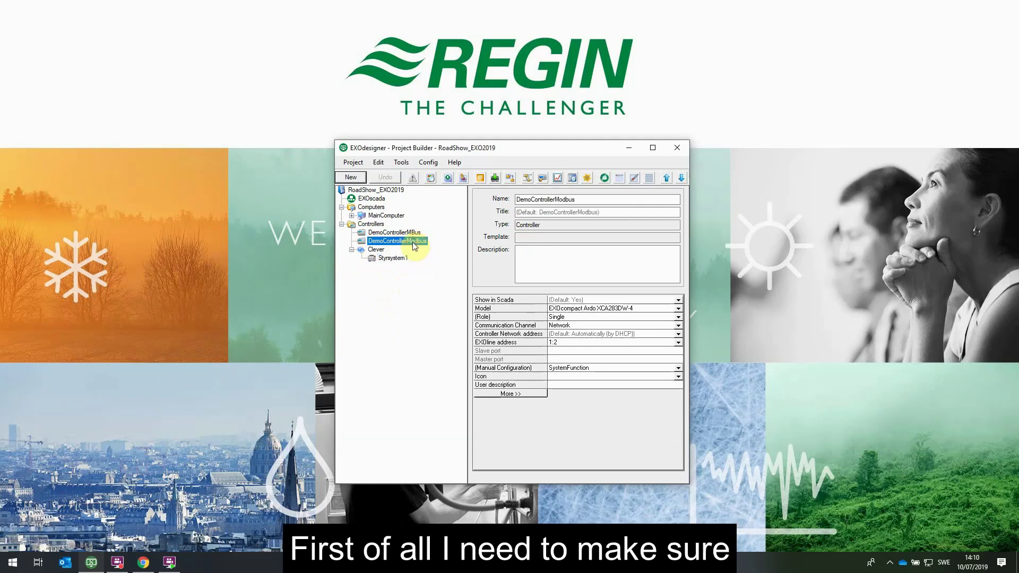
Open DemoControllerModbus's System Function and view the EXOClever routing entry (PLA 7, ELA 1, 172.16.1.102)
left_click(427, 162)
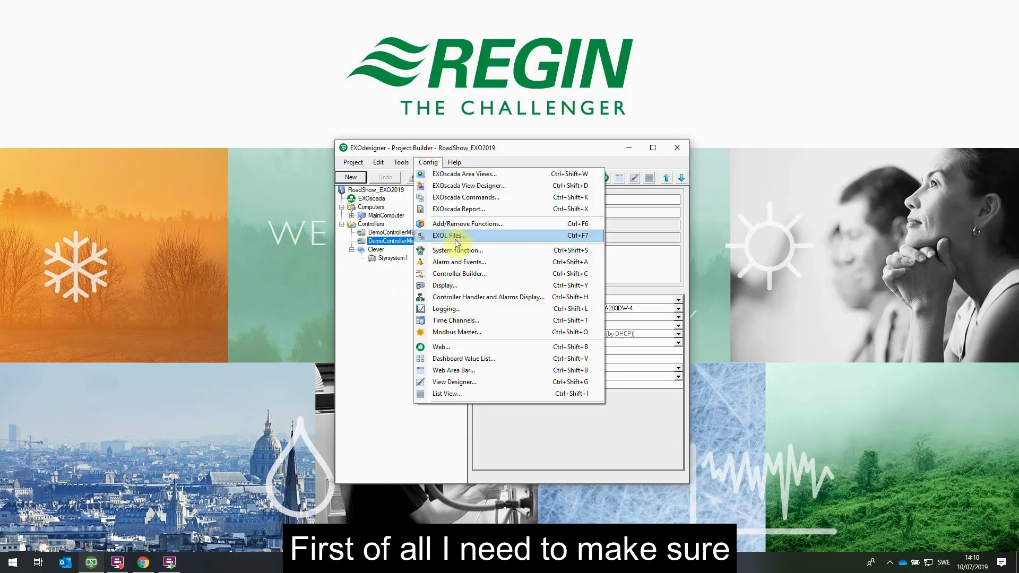
left_click(481, 252)
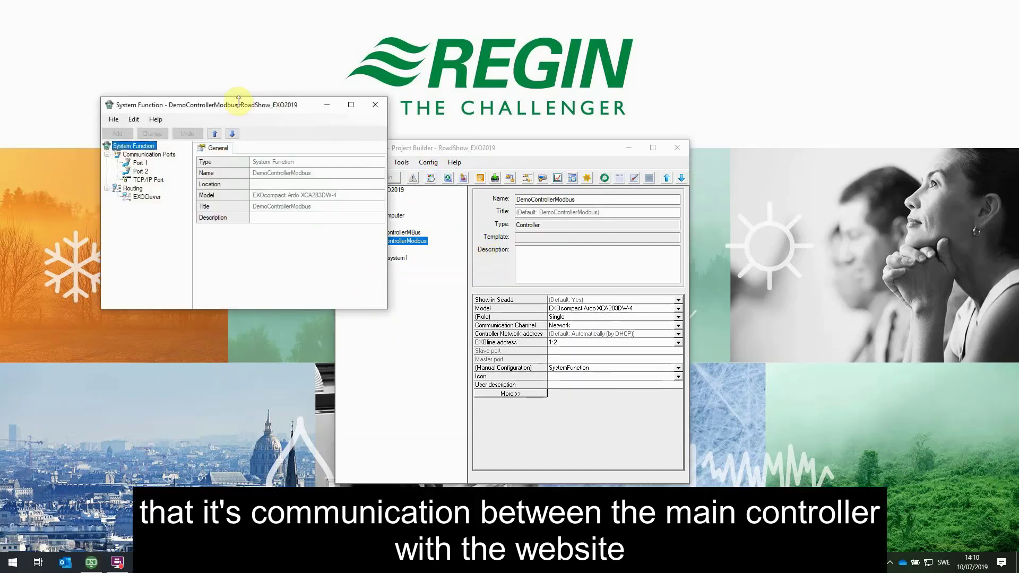
left_click_drag(239, 101, 591, 208)
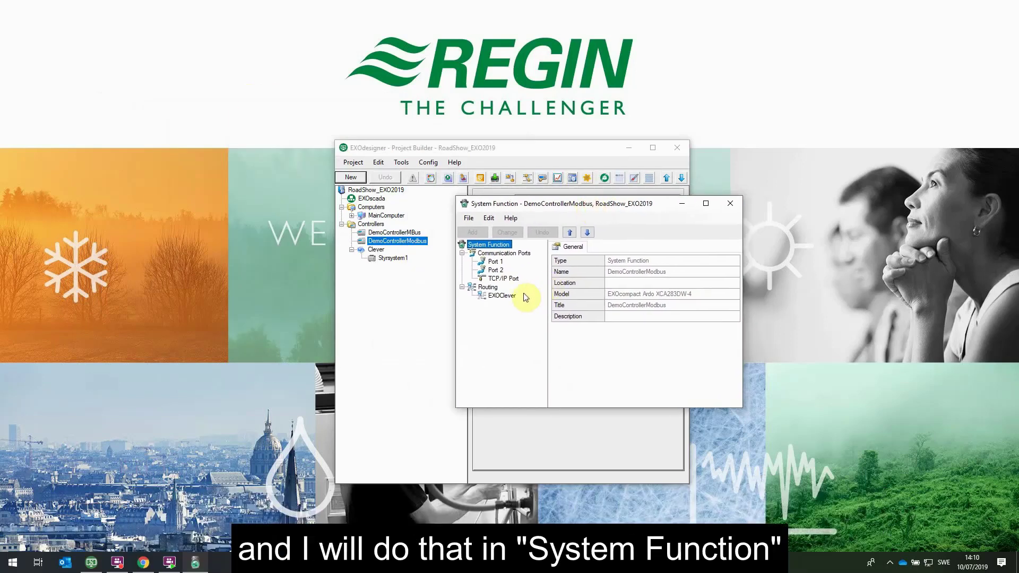
left_click(499, 298)
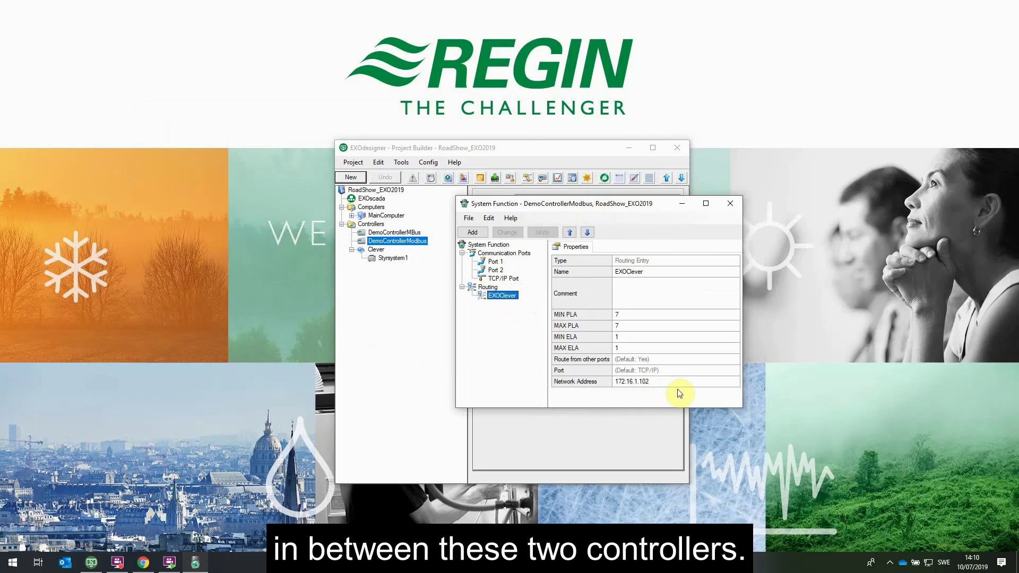
Close System Function and enable Web Slave for Styrsystem1 via Config > Add/Remove Functions
left_click(729, 206)
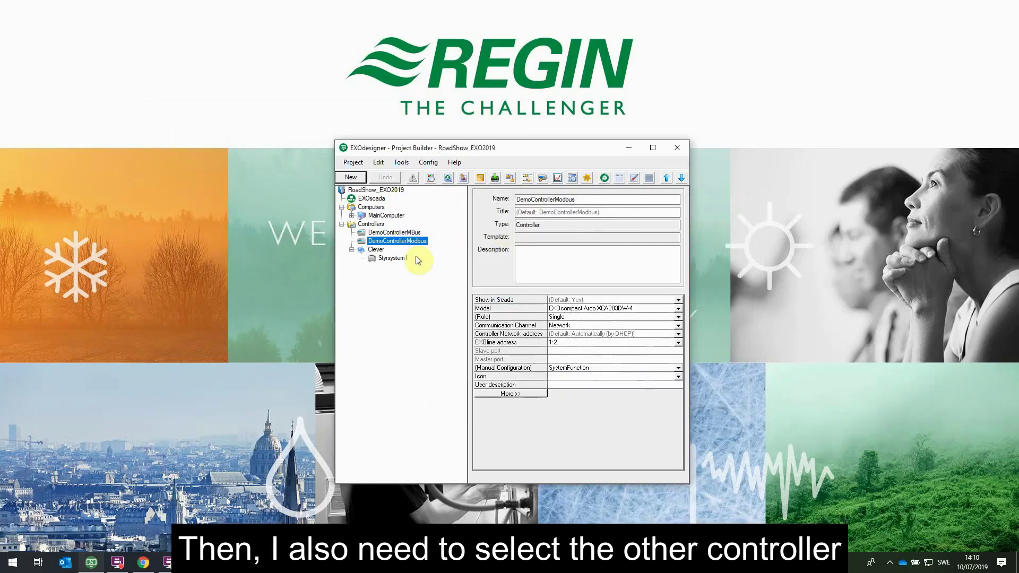
left_click(398, 260)
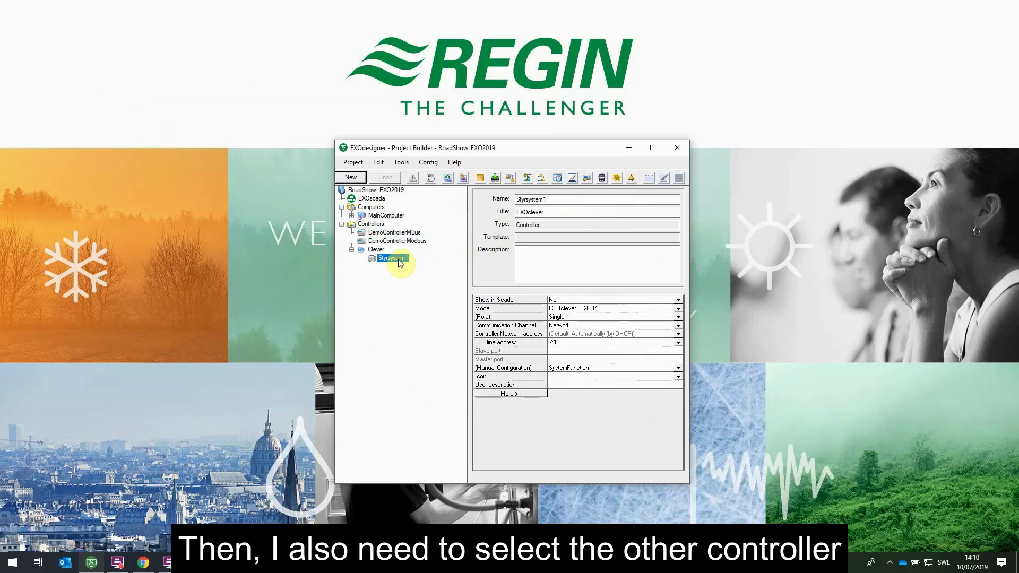
left_click(436, 168)
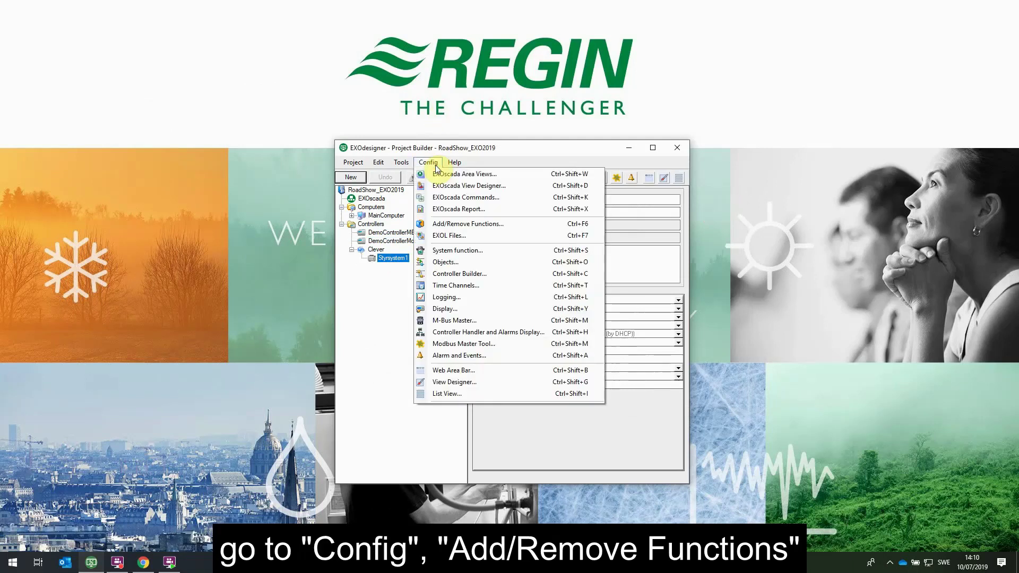
left_click(504, 227)
left_click_drag(669, 225, 440, 204)
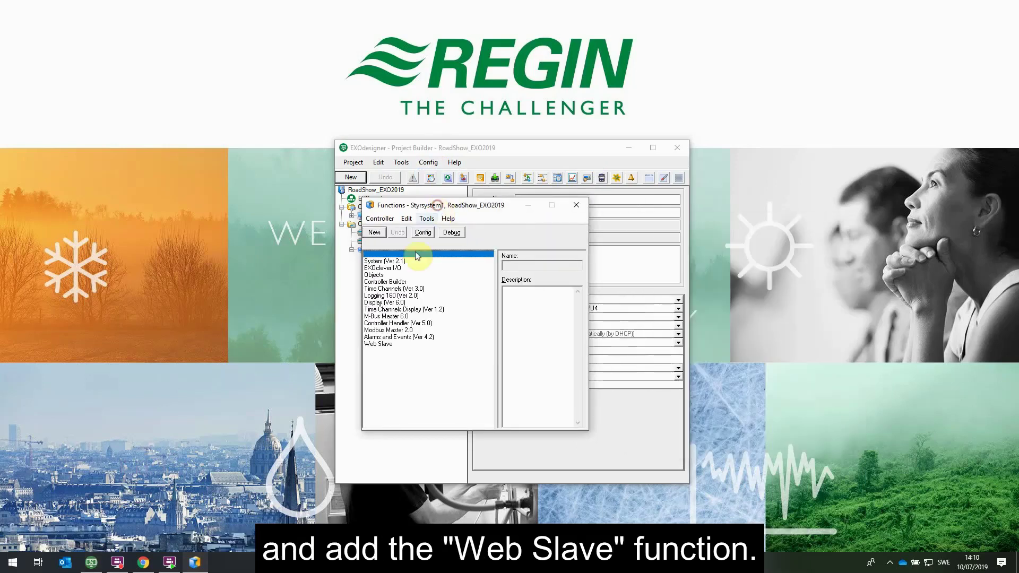
left_click(395, 345)
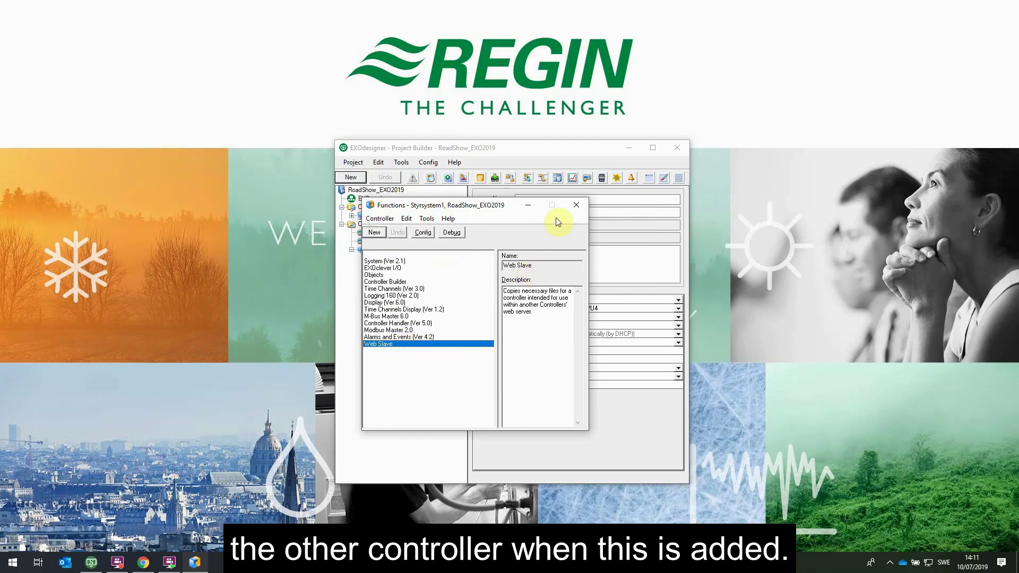
left_click(578, 206)
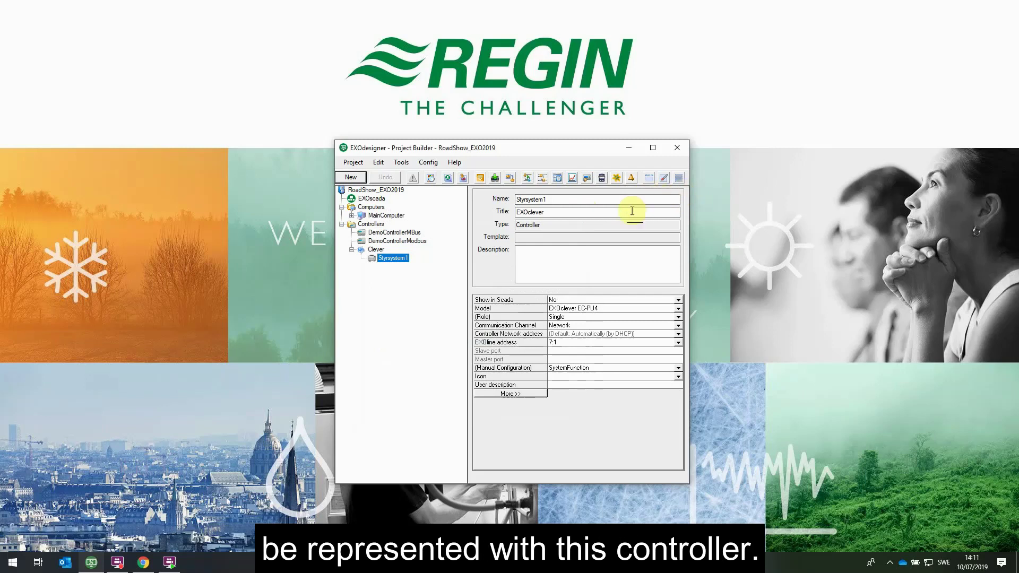
Select DemoControllerModbus and launch its Web tool from the toolbar
left_click(411, 244)
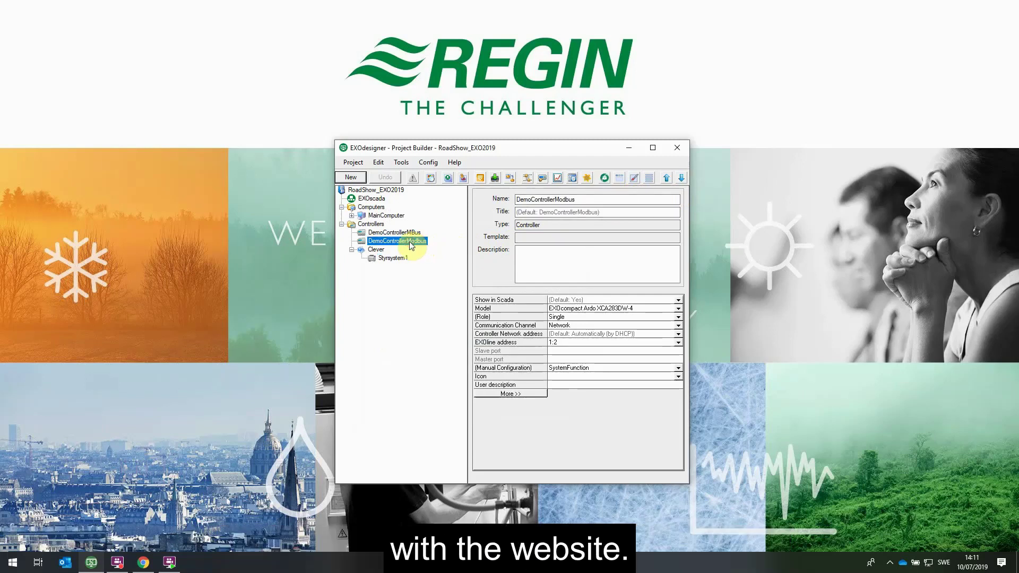
left_click(605, 179)
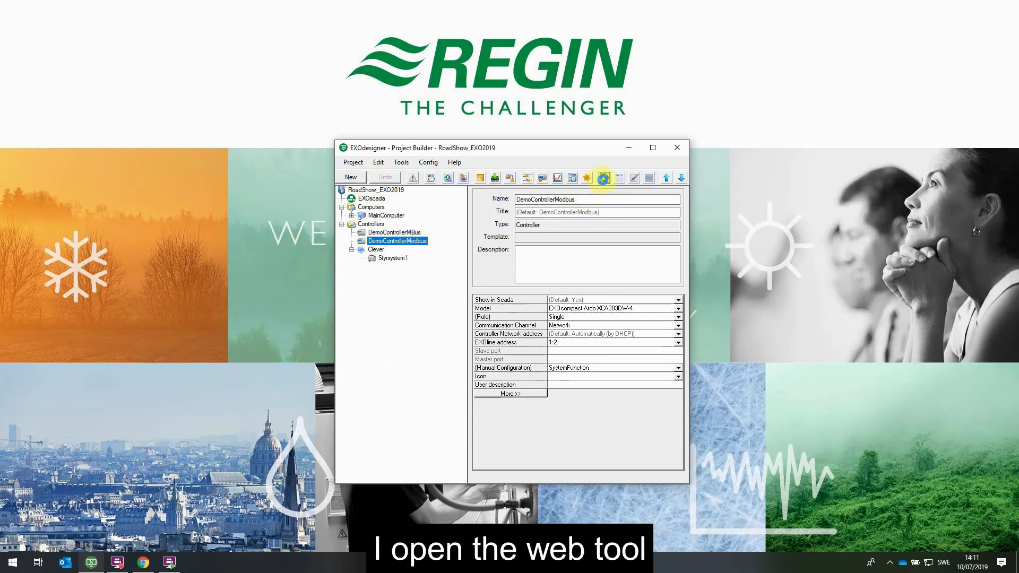
Set the web tool's User areas option to Selected areas
left_click_drag(384, 136, 567, 159)
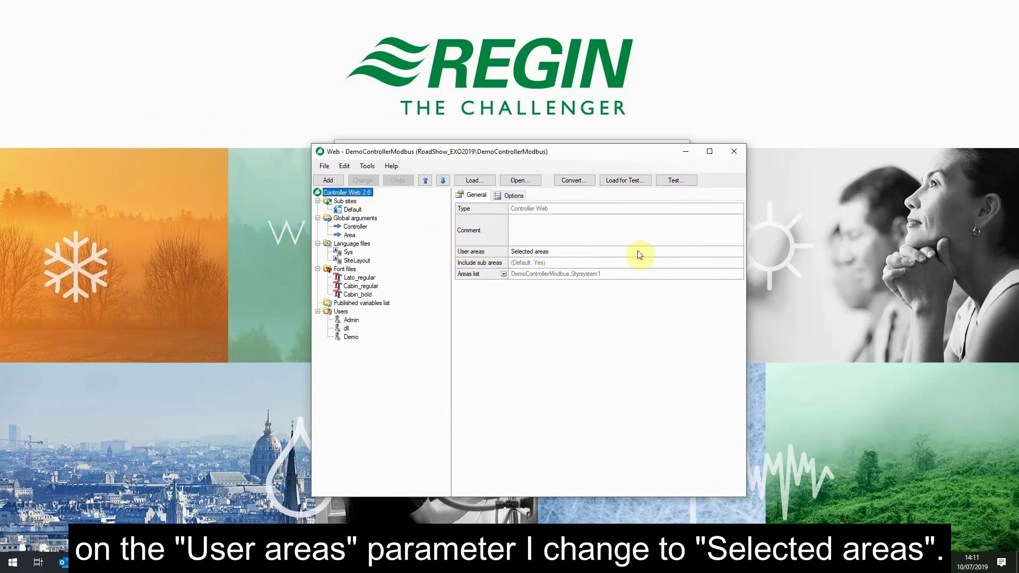
left_click(734, 253)
left_click(738, 252)
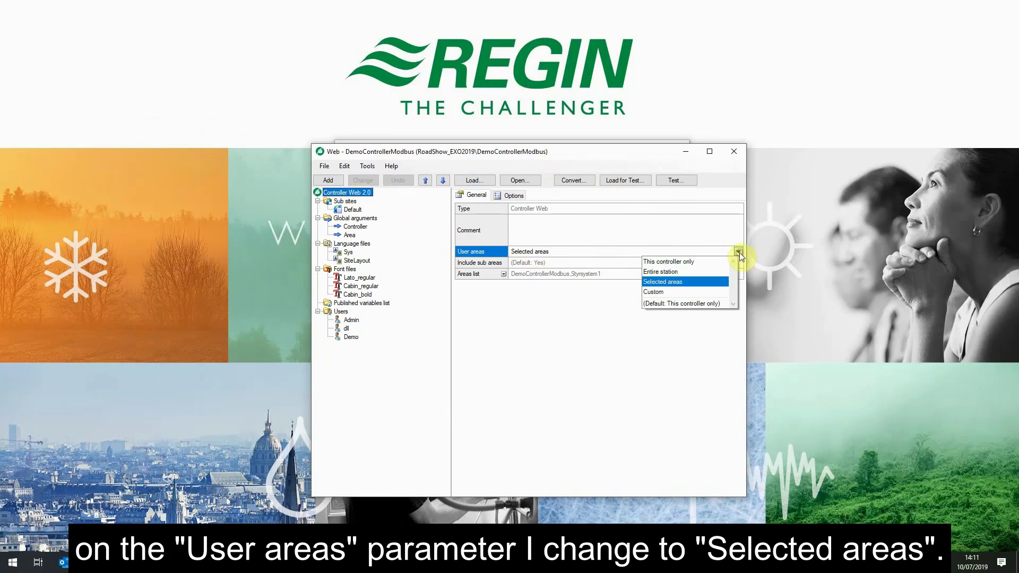
left_click(689, 287)
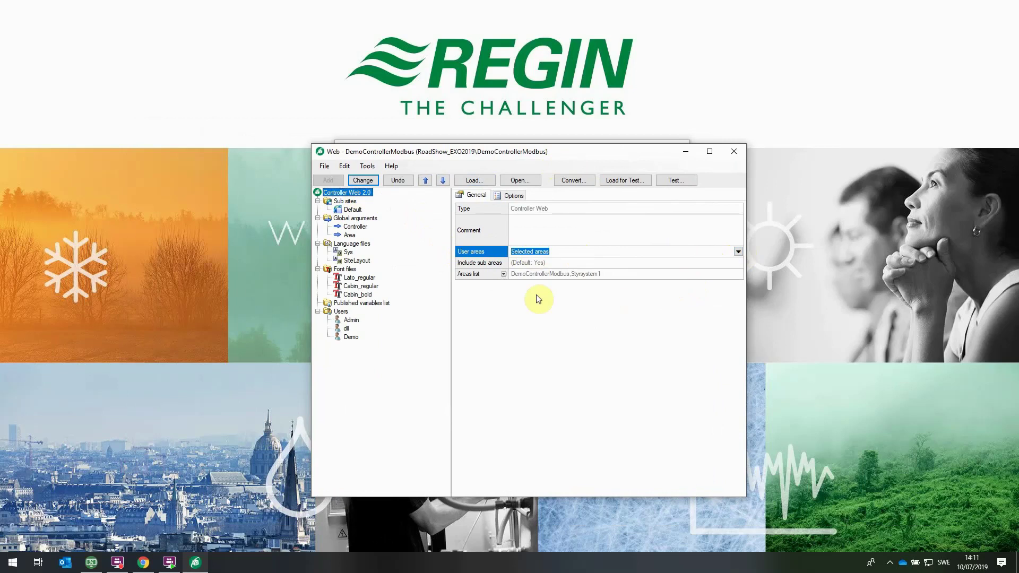
Keep DemoControllerModbus as Area 1, make Styrsystem1 Area 2, and save the project
left_click(503, 274)
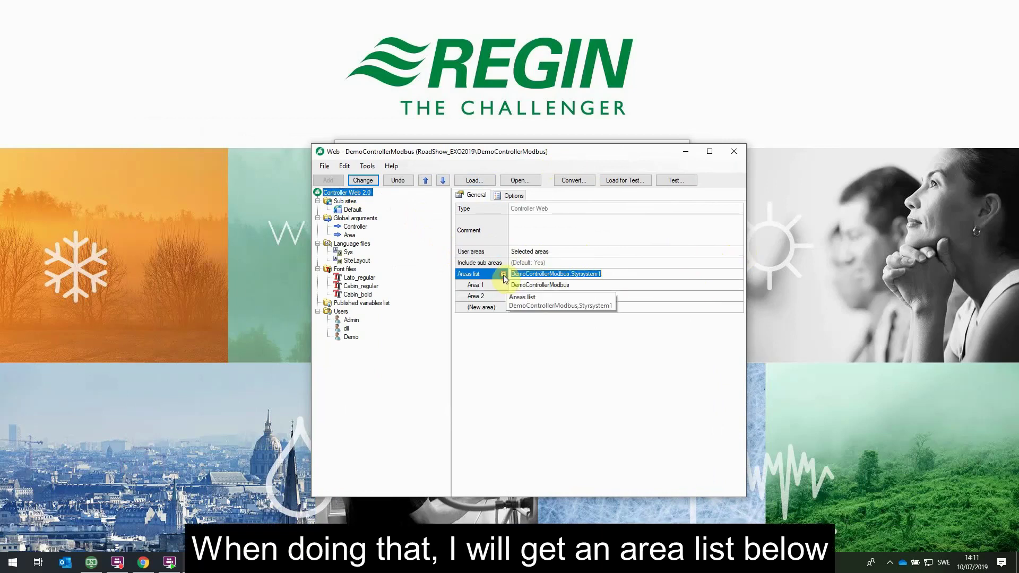
left_click(585, 286)
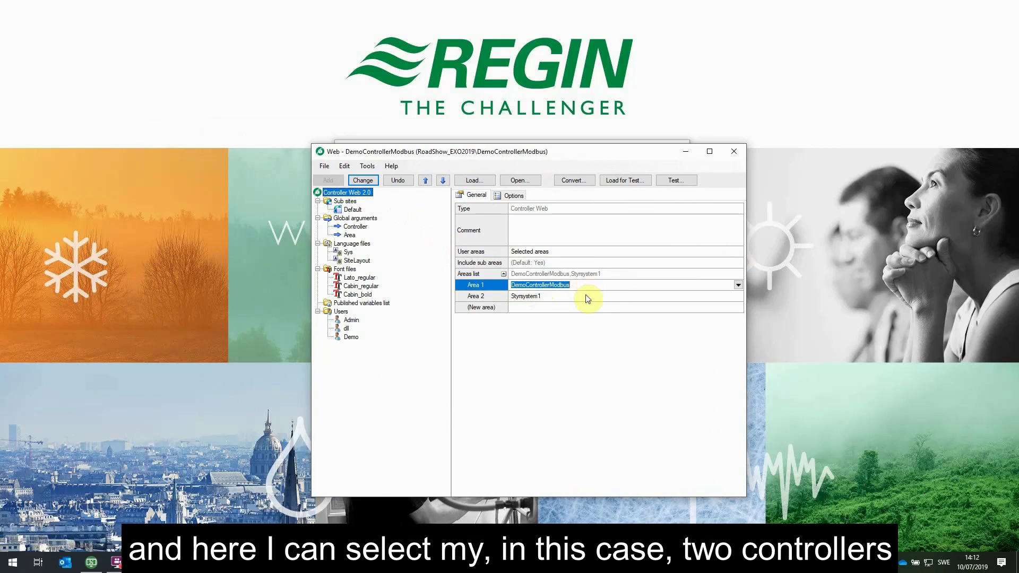
left_click(587, 297)
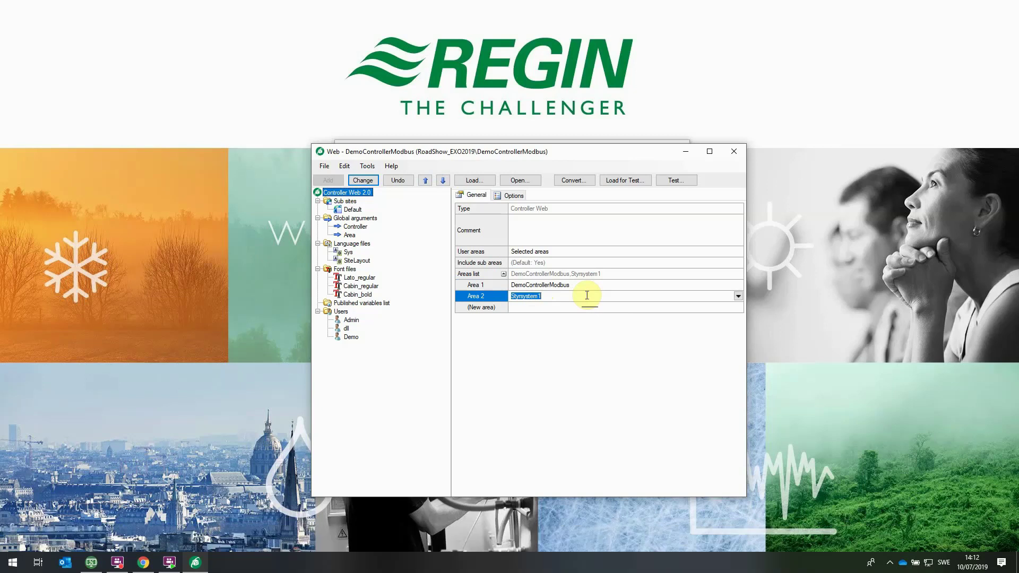
left_click(363, 180)
left_click(324, 166)
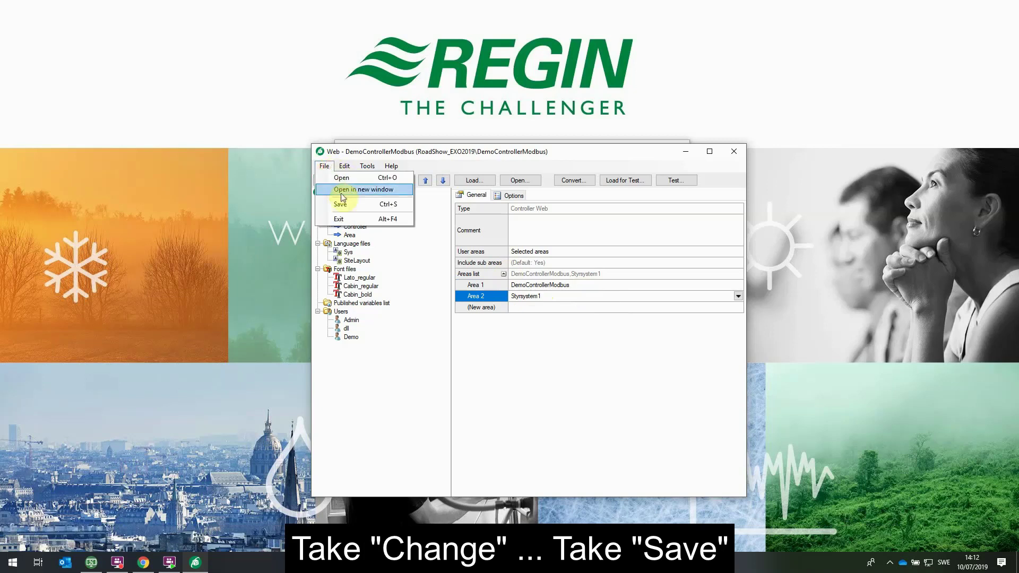
left_click(346, 206)
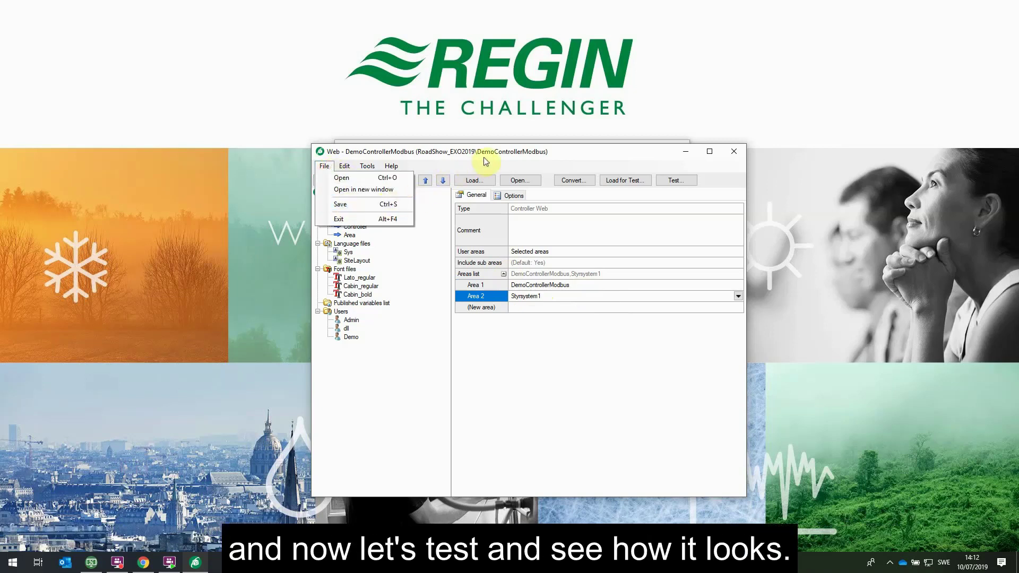
Launch the test web in Chrome and log in with the Admin account and its password
left_click(674, 182)
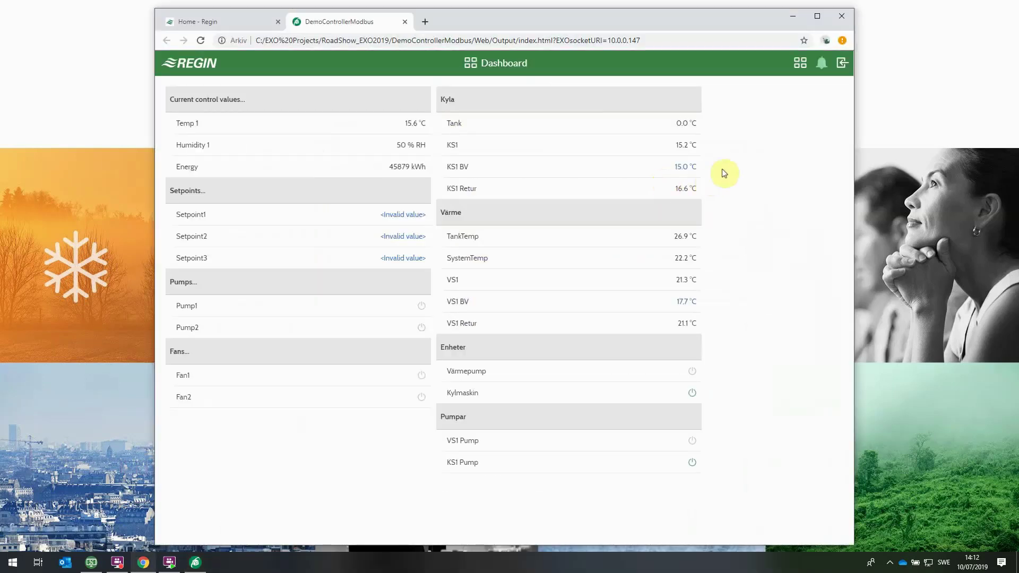
left_click(841, 63)
left_click(571, 119)
type("Admin")
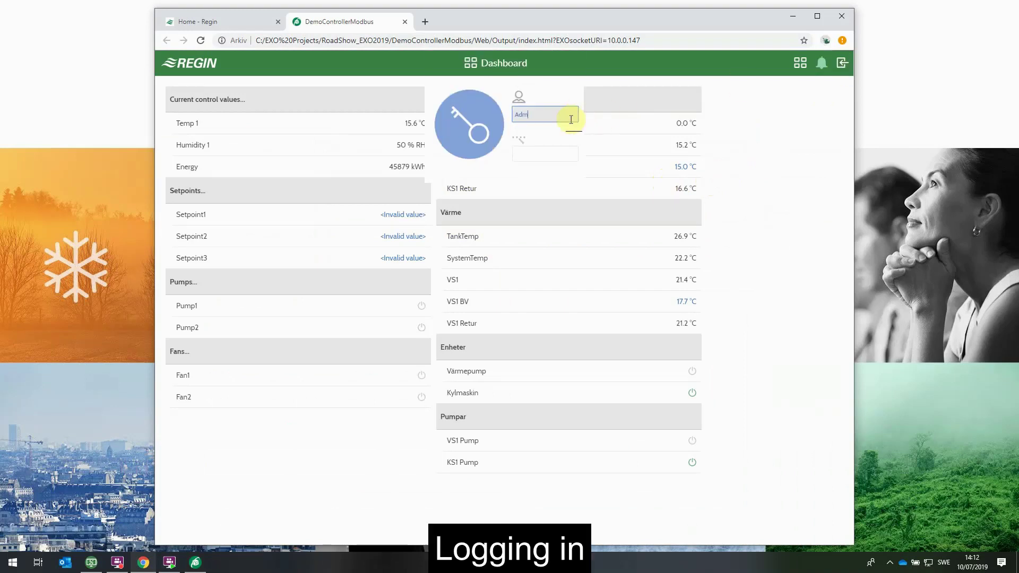
key("Tab")
type("111")
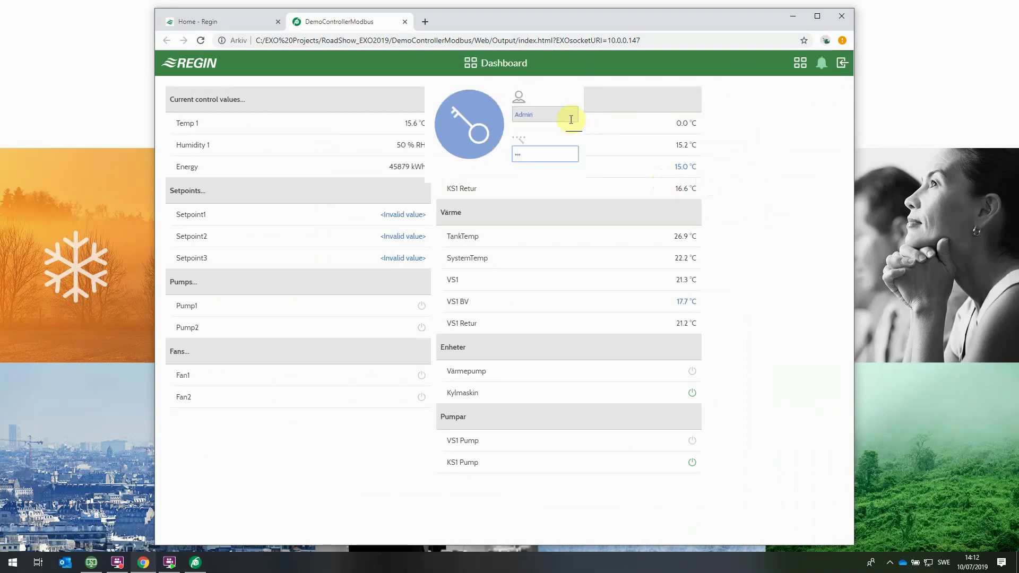
left_click(501, 122)
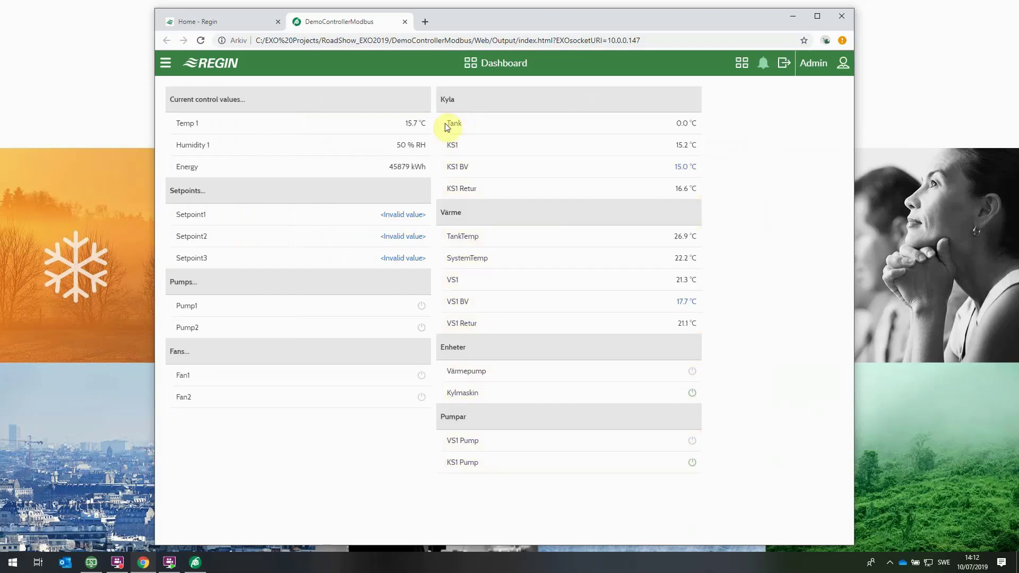
From the navigation menu, view DemoControllerModbus, then switch to EXOclever's Overview page
left_click(169, 66)
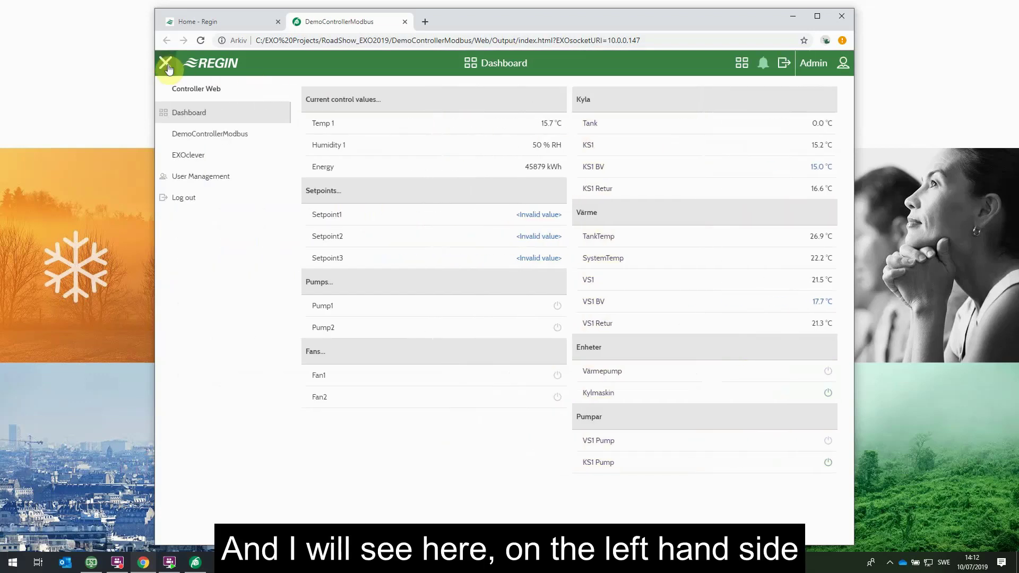
left_click(244, 139)
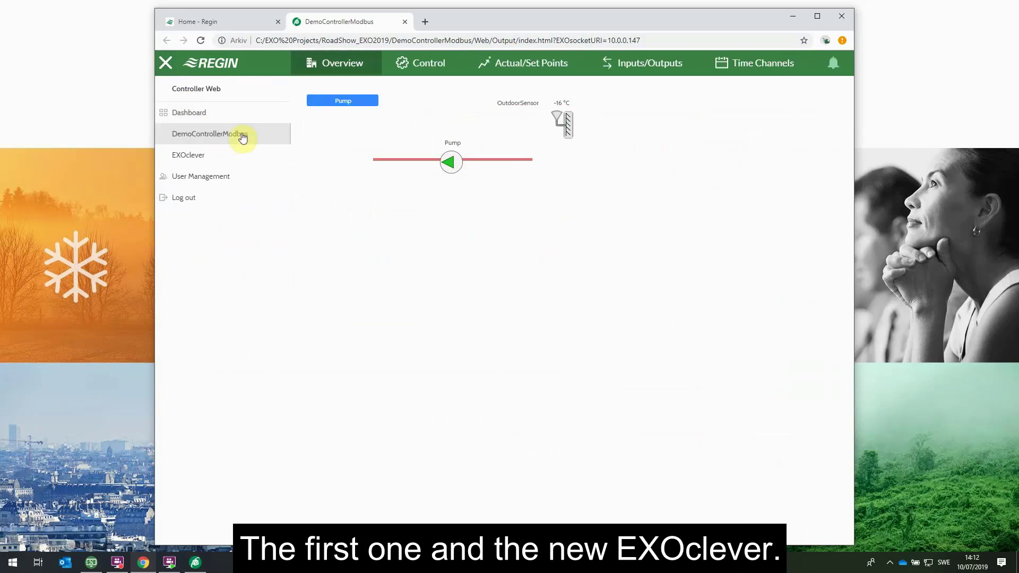
left_click(218, 158)
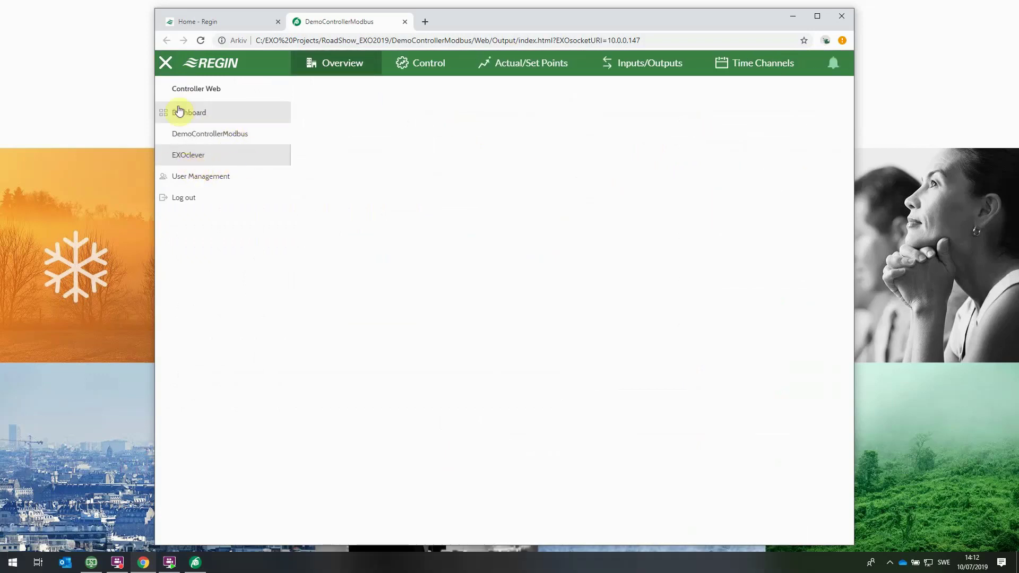
left_click(165, 65)
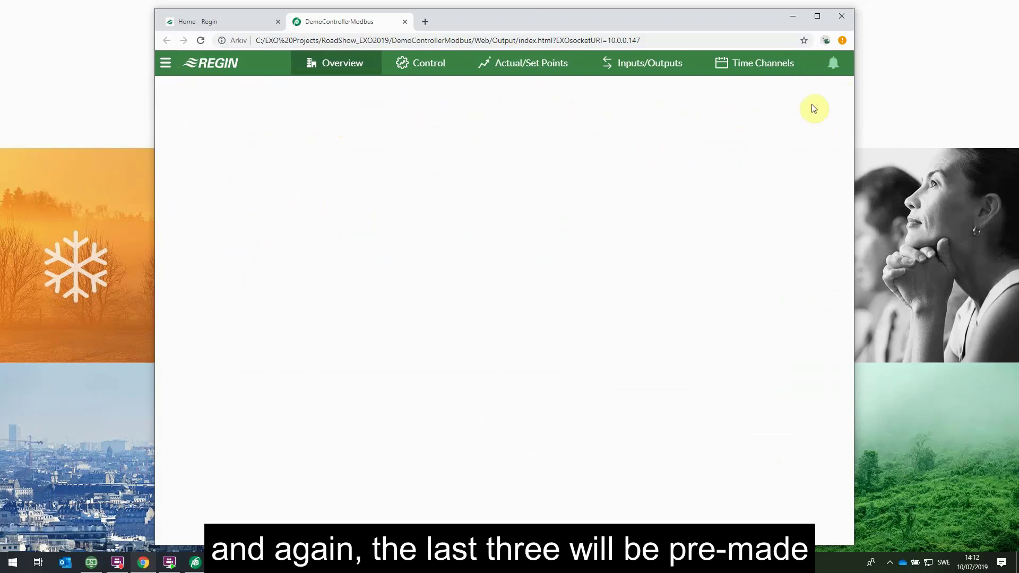
Review EXOclever's Analog Inputs values, then go back to the Inputs/Outputs categories
left_click(649, 74)
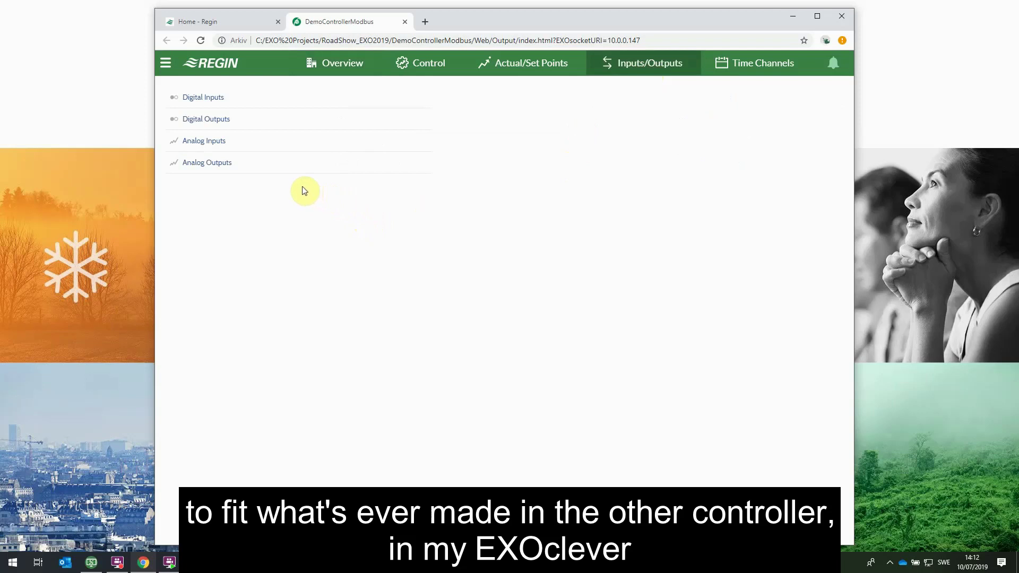
left_click(234, 144)
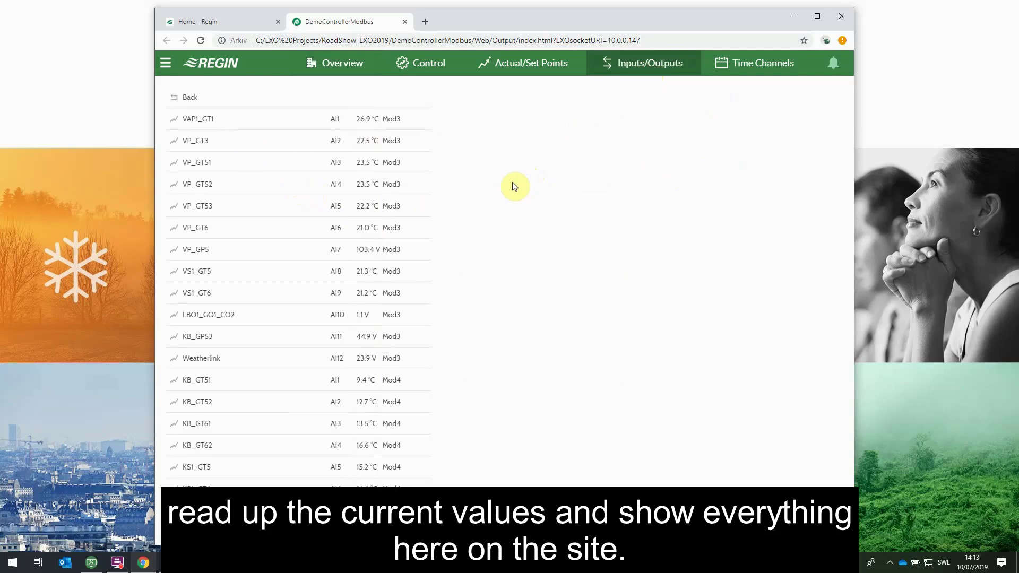
scroll(513, 184, "down", 2)
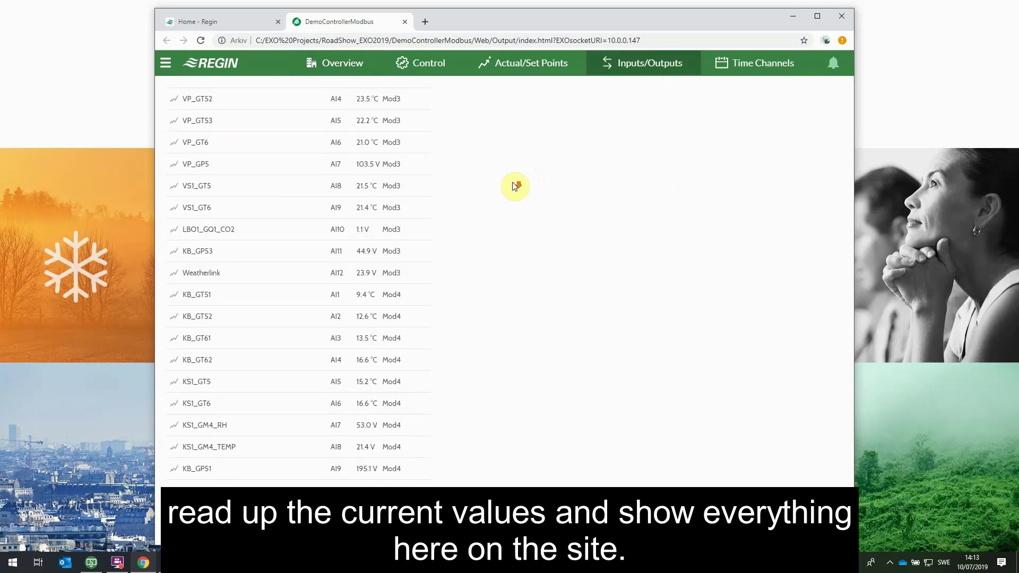
scroll(513, 186, "up", 2)
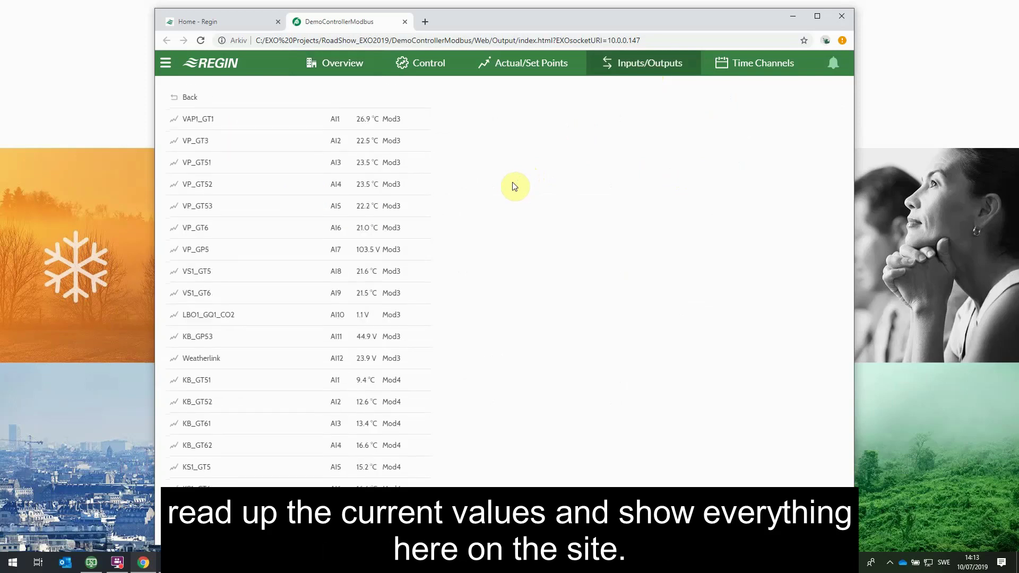
left_click(195, 101)
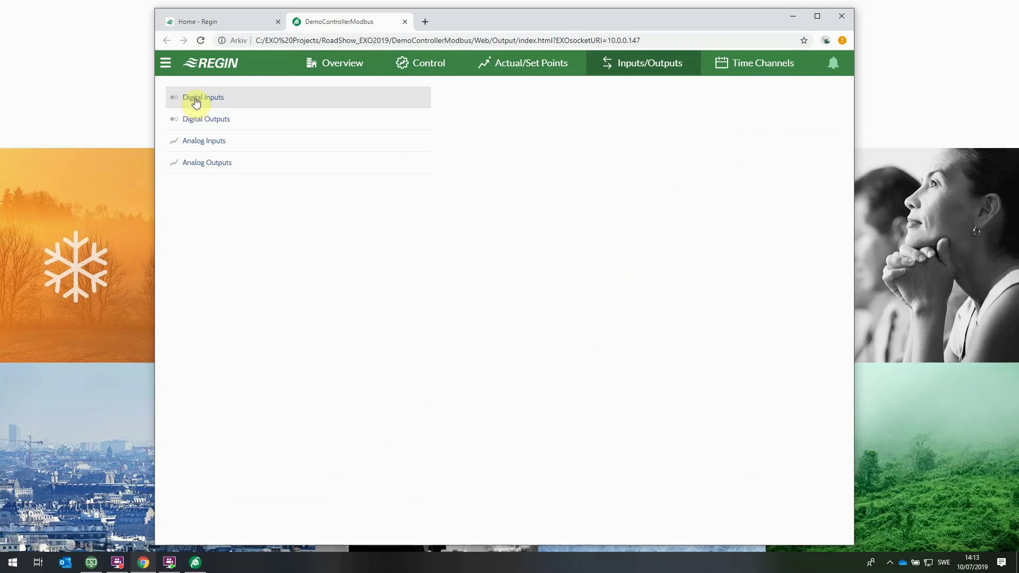
Check the Time Channels and alarm list, ending on the Inputs/Outputs page
left_click(758, 64)
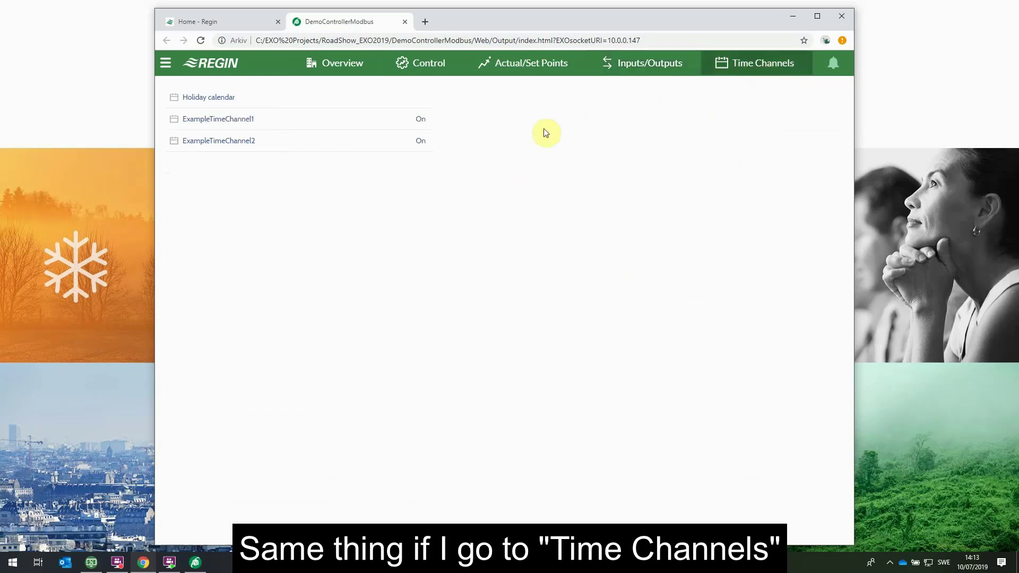
left_click(833, 69)
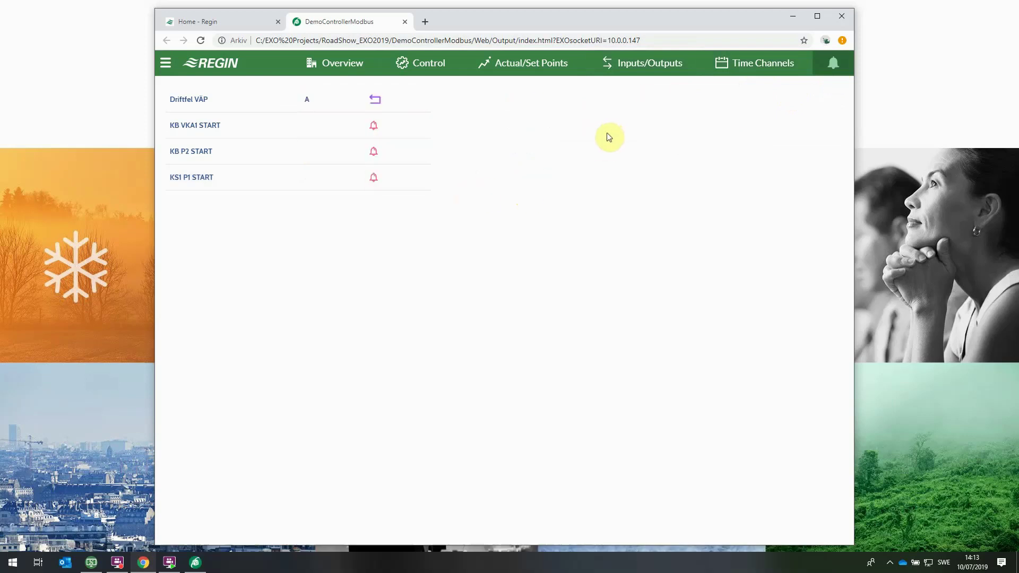
left_click(637, 73)
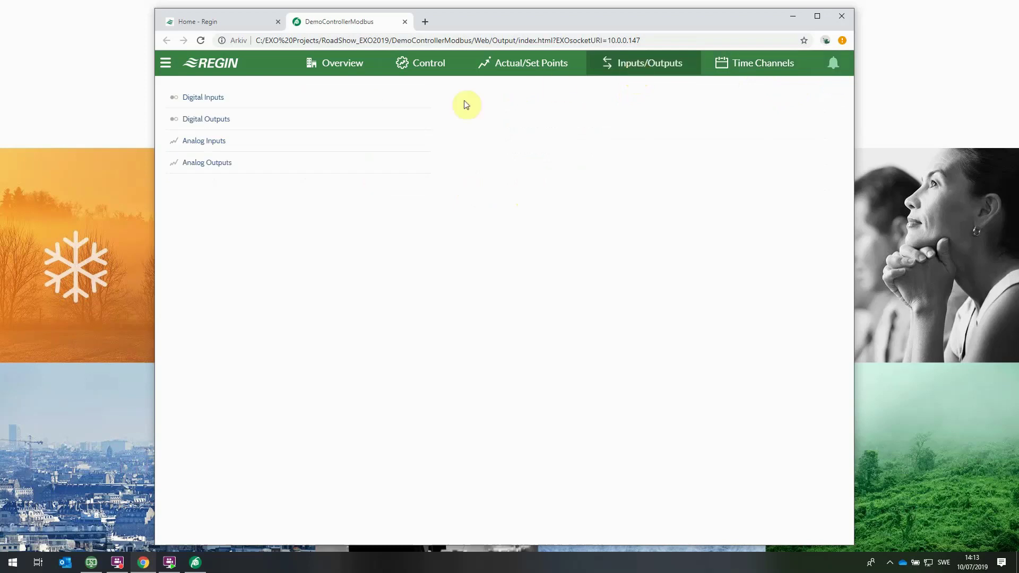
Go back to the Dashboard showing Temp 1, Humidity 1 and Kyla/Värme values
left_click(165, 68)
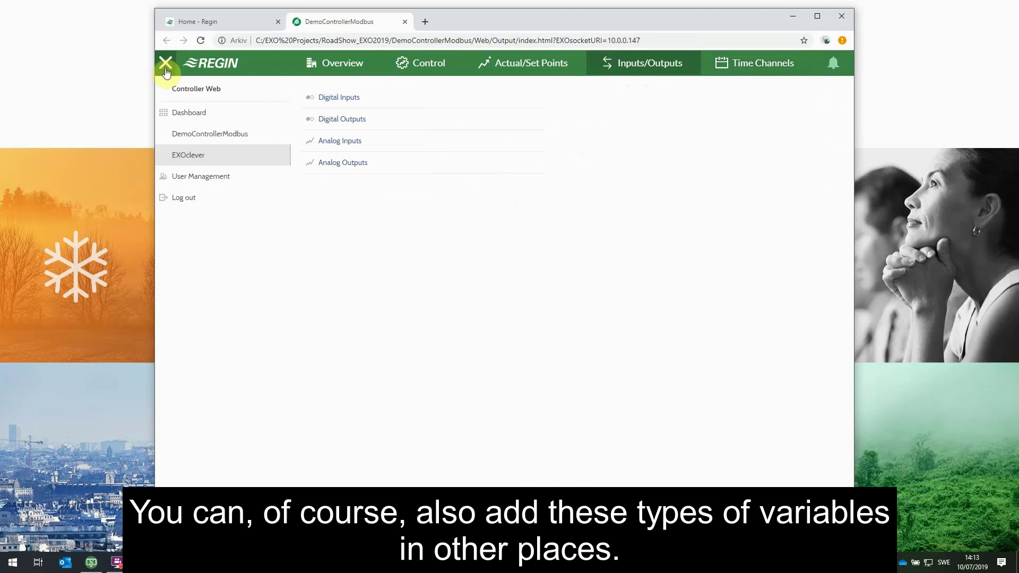
left_click(193, 113)
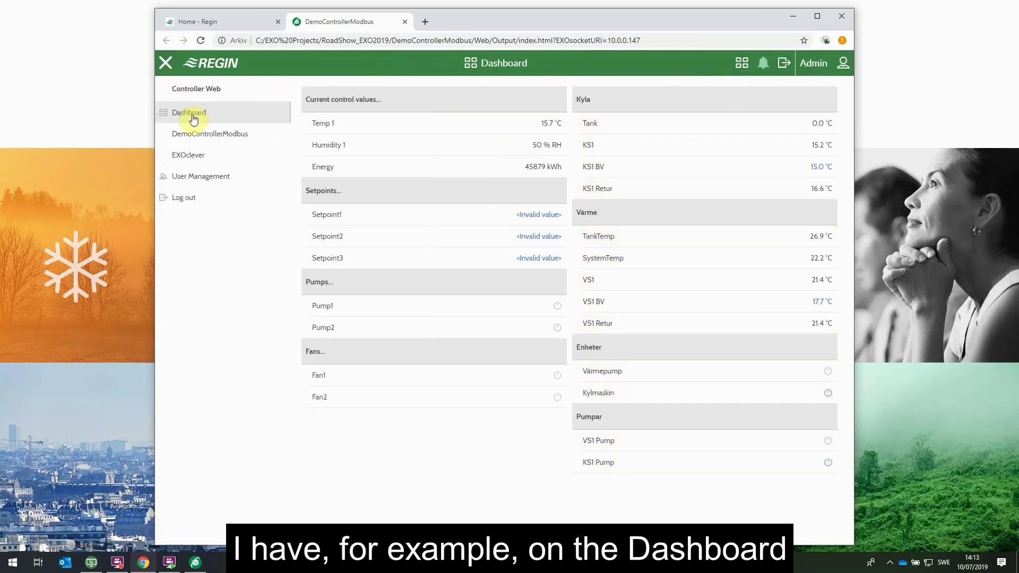
left_click(168, 67)
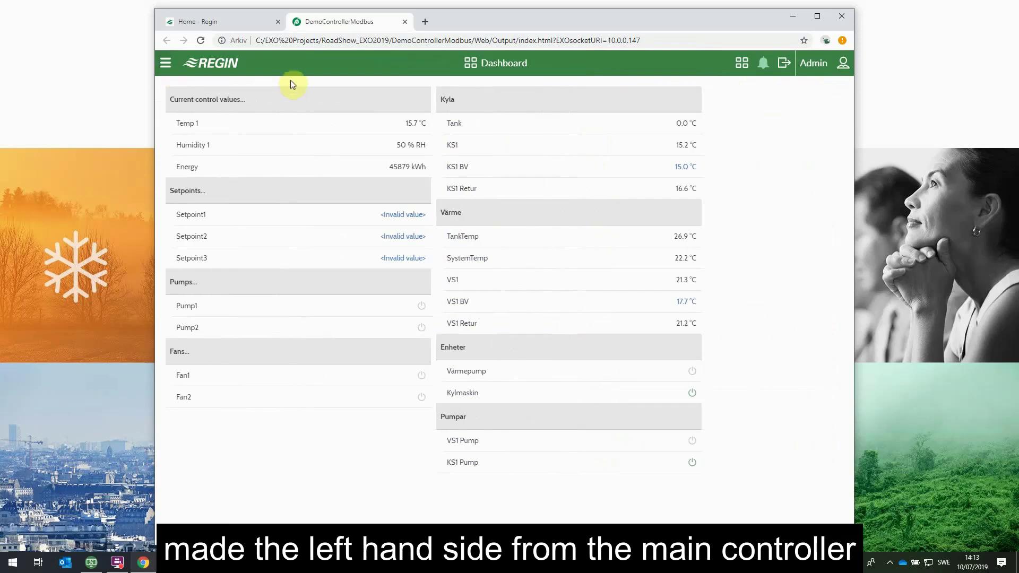